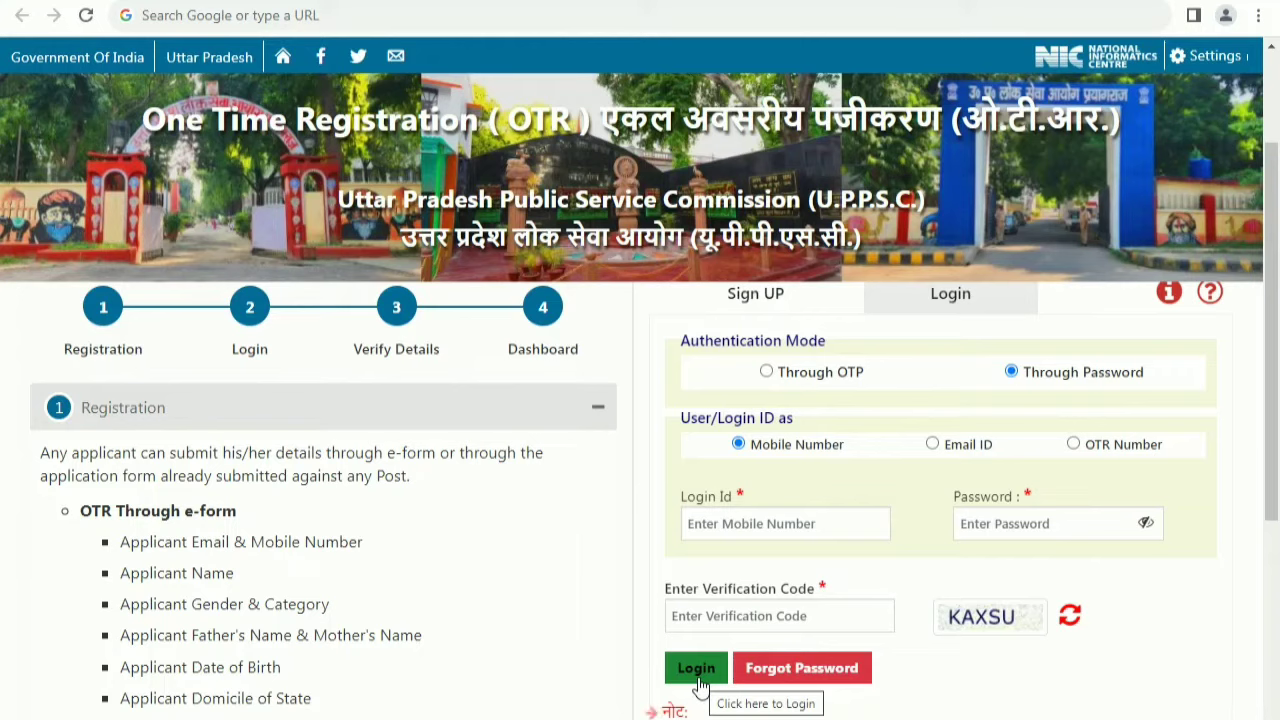
Submit the applicant login on the One Time Registration page using password authentication
left_click(697, 668)
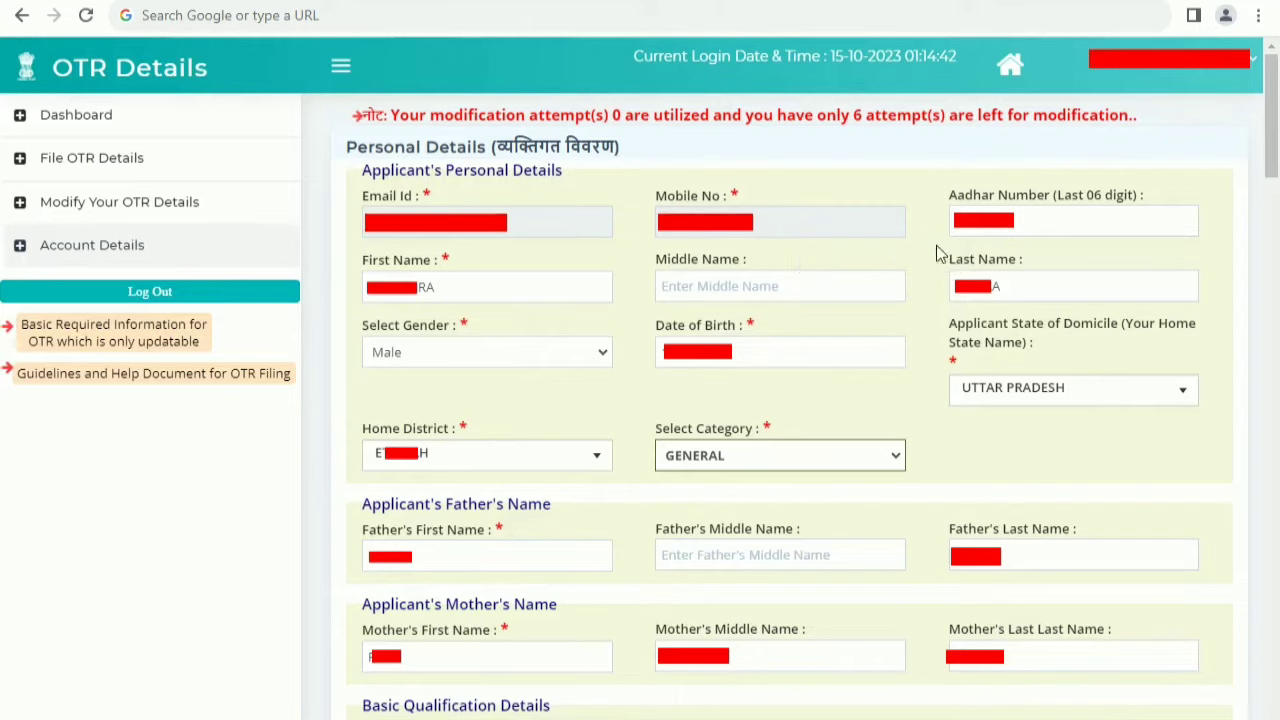
Try editing the applicant's personal details by deleting and retyping the last letter of the first name
left_click(1042, 225)
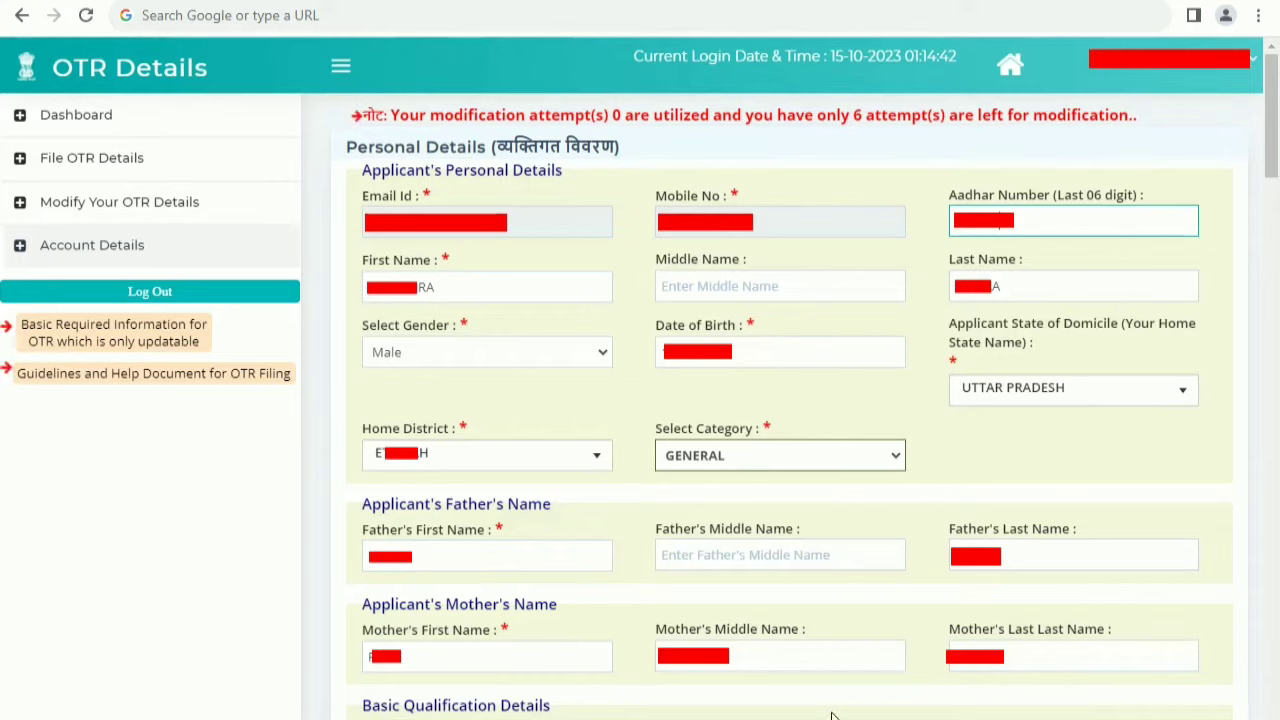
left_click(831, 714)
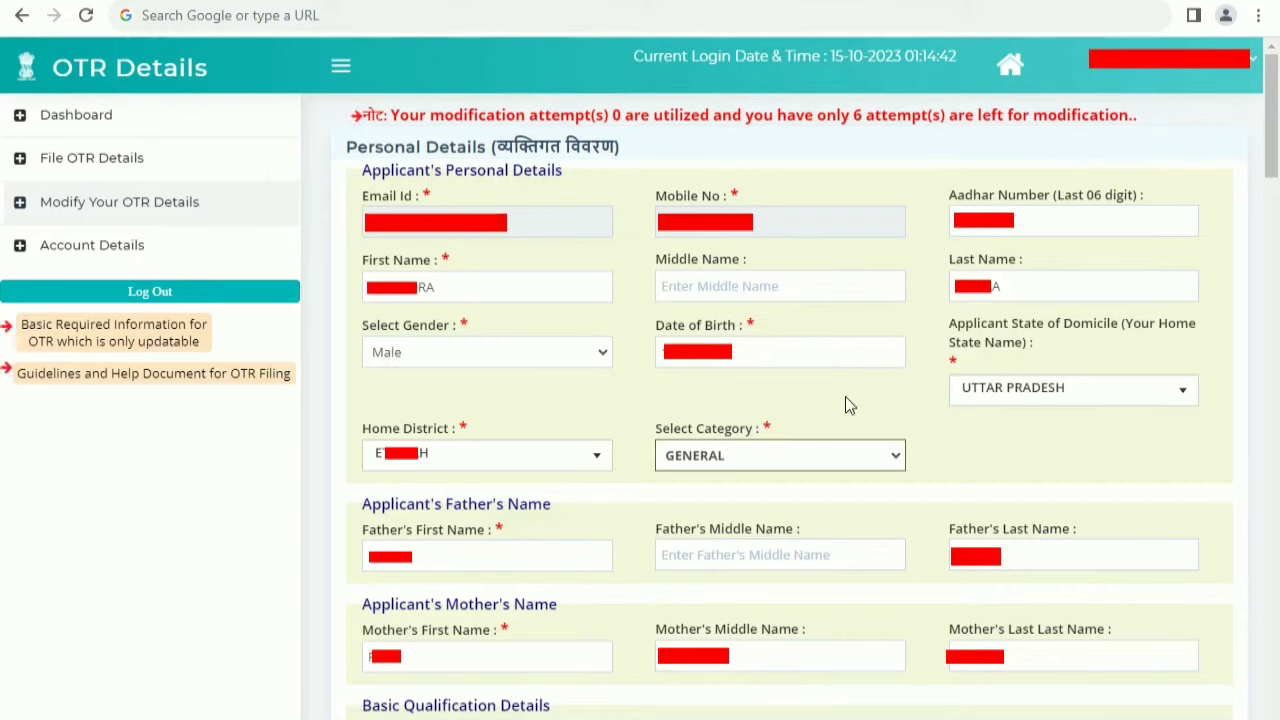
left_click(459, 287)
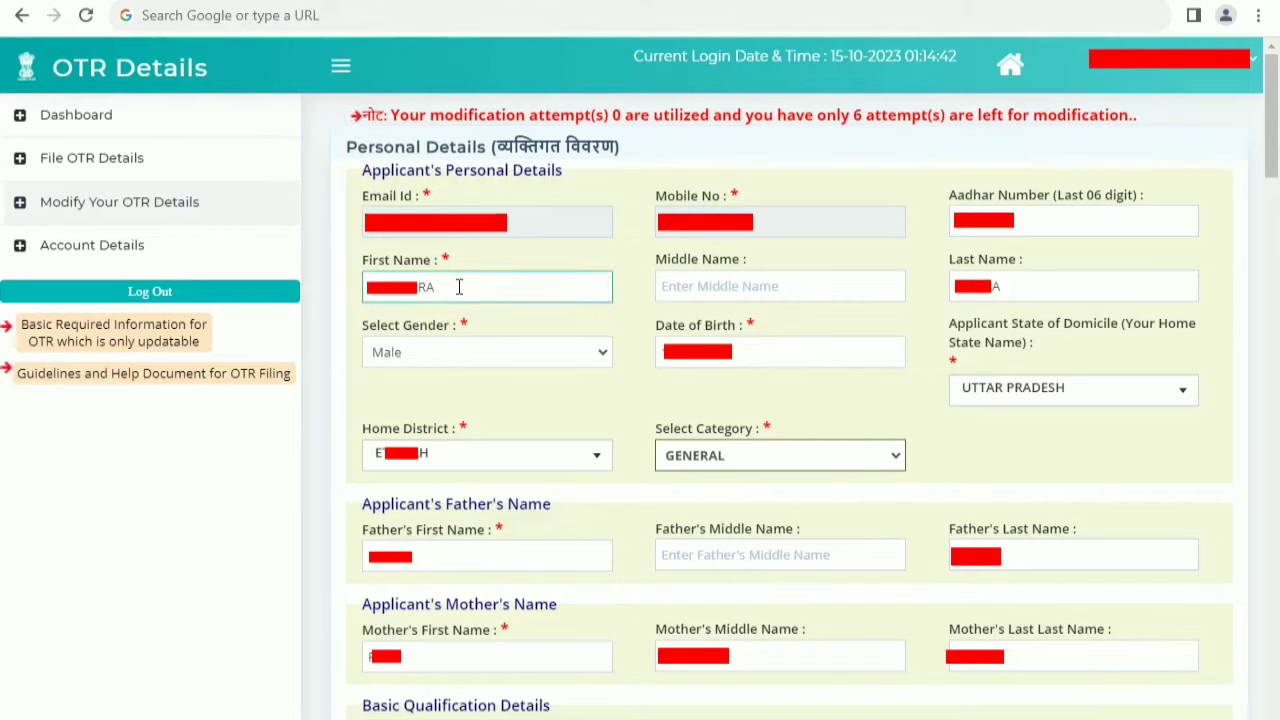
key("BackSpace")
type("a")
key("BackSpace")
type("A")
key("BackSpace")
type("a")
key("BackSpace")
type("A")
Try entering the sample text JKKKKKKK as the applicant's middle name, and clear it again
left_click(778, 283)
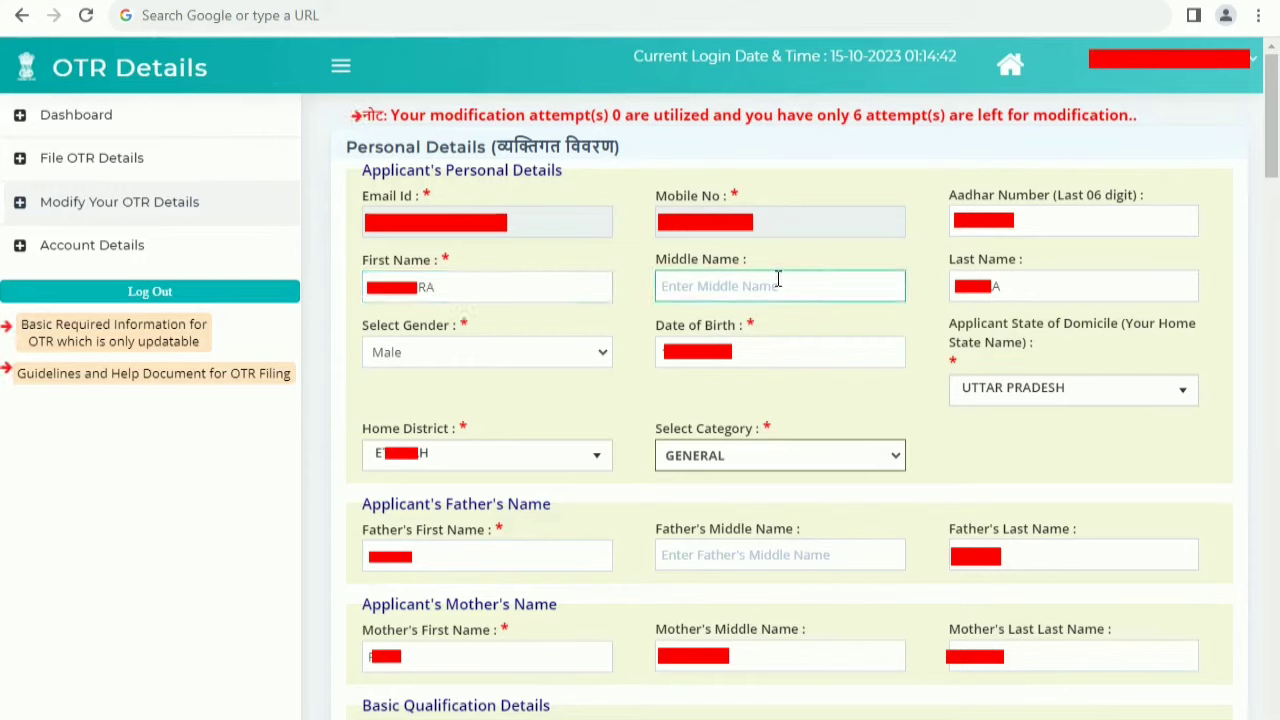
type("JKKK")
type("KKKK")
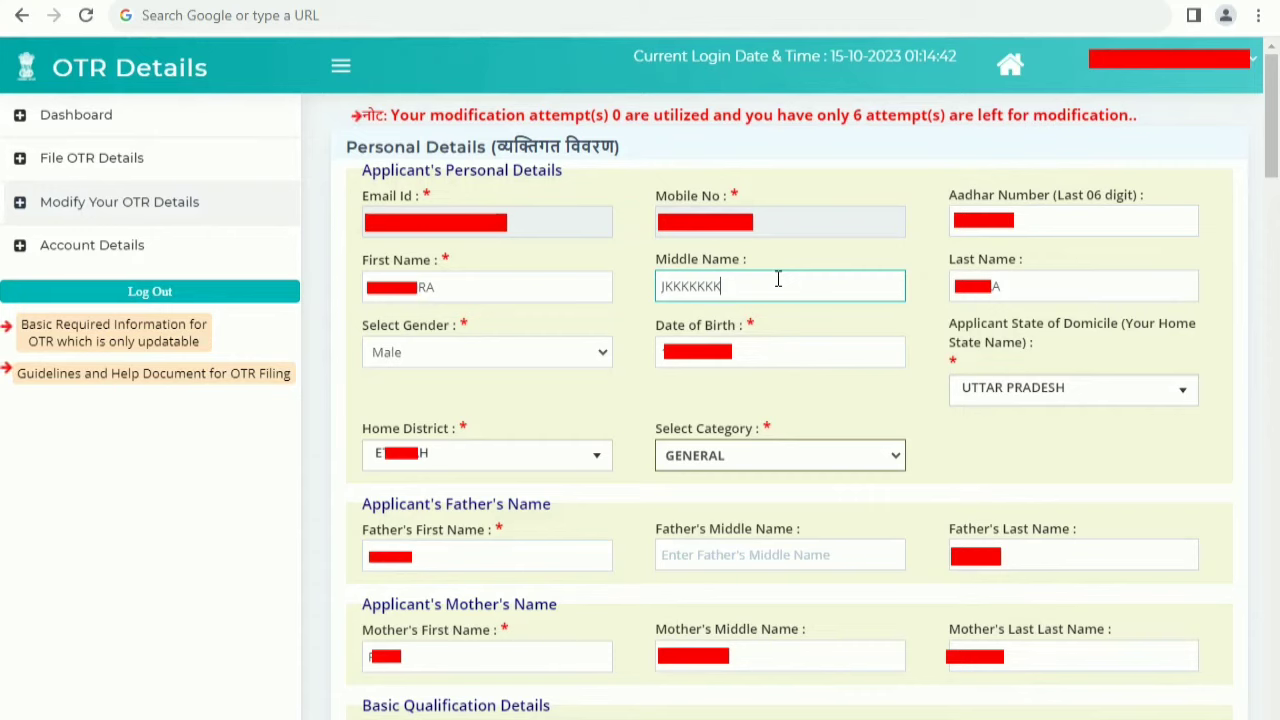
key("BackSpace")
key("BackSpace")
key("BackSpace")
key("BackSpace")
key("BackSpace")
key("BackSpace")
key("BackSpace")
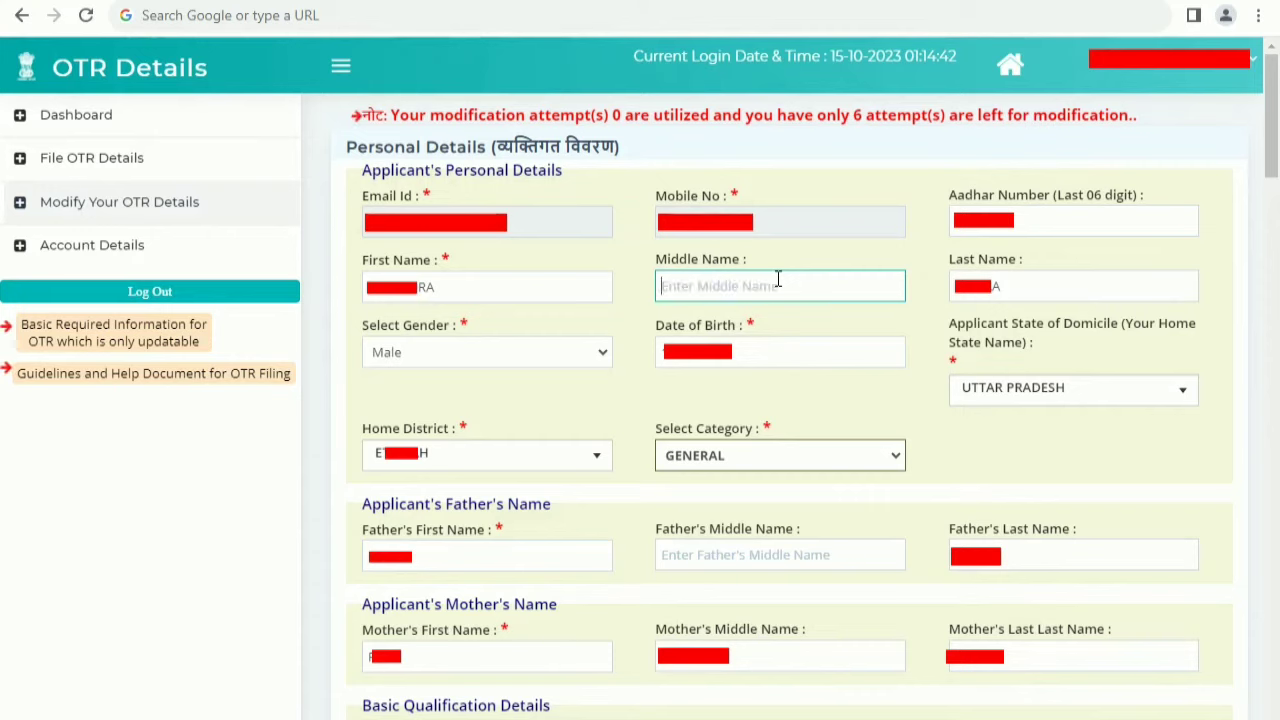
Examine the applicant's last name, date of birth, gender, state of domicile and category fields and their available options
left_click(1032, 291)
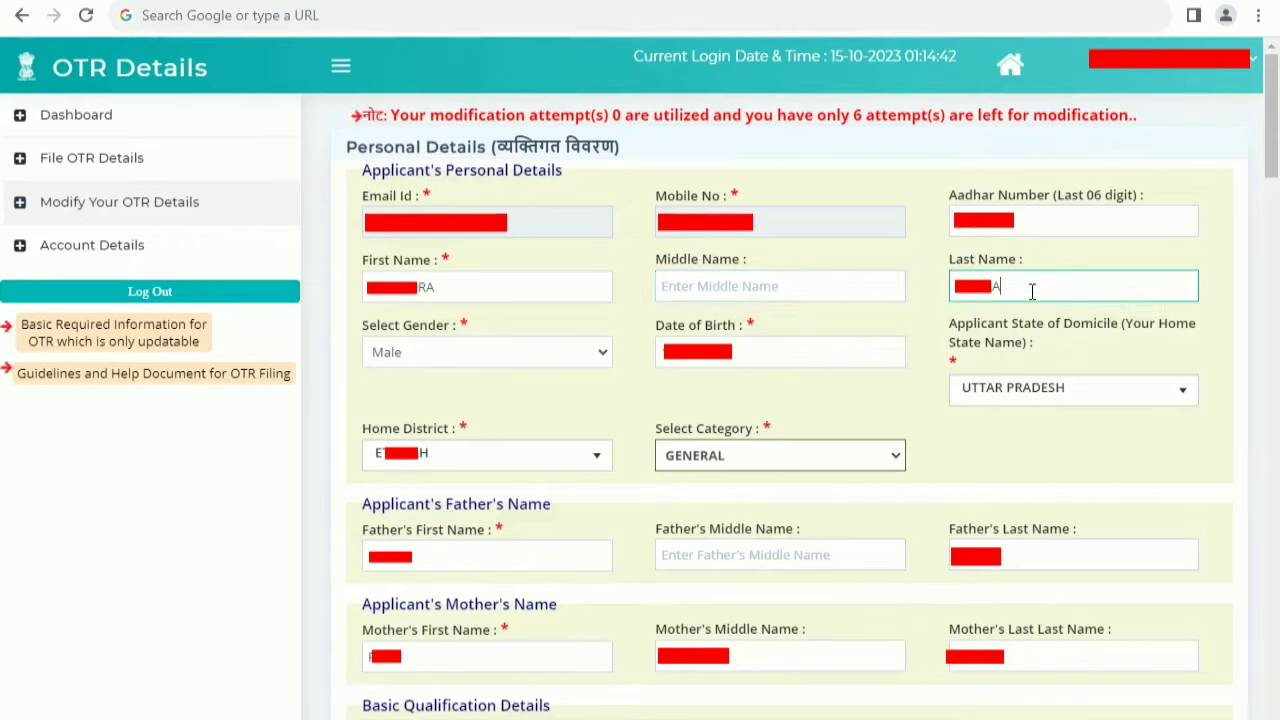
left_click(777, 356)
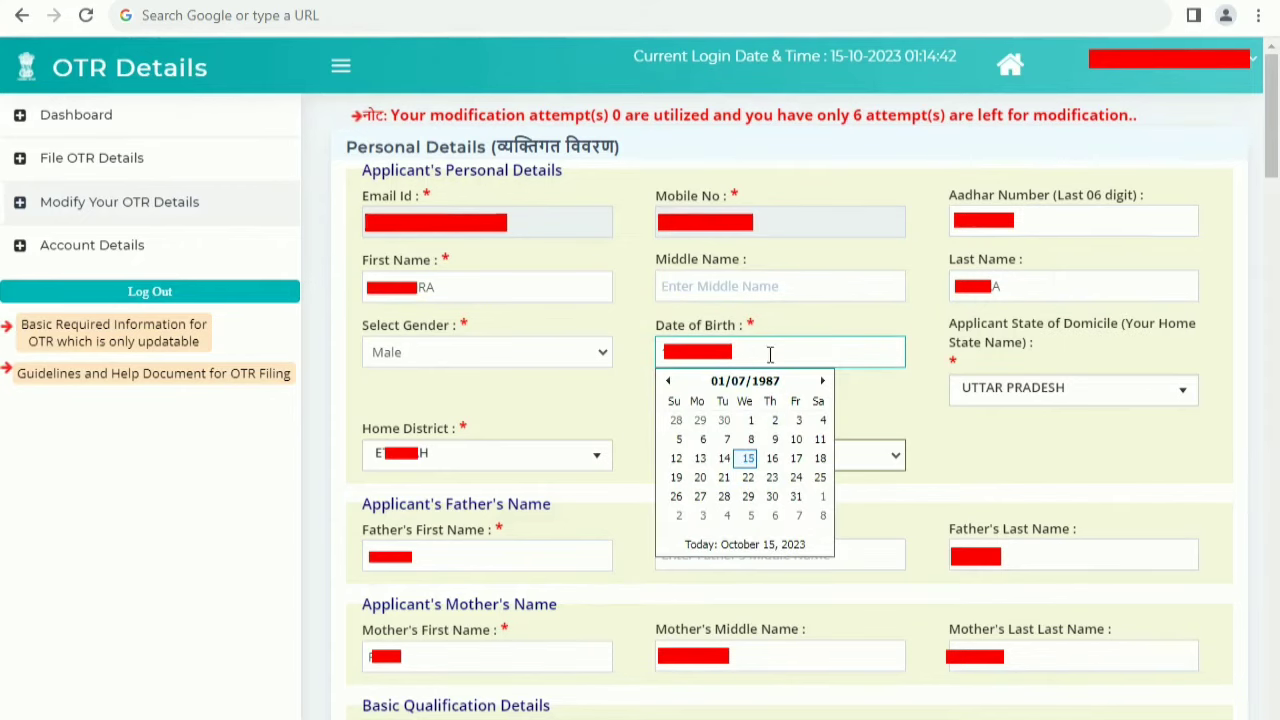
left_click(514, 349)
left_click(514, 349)
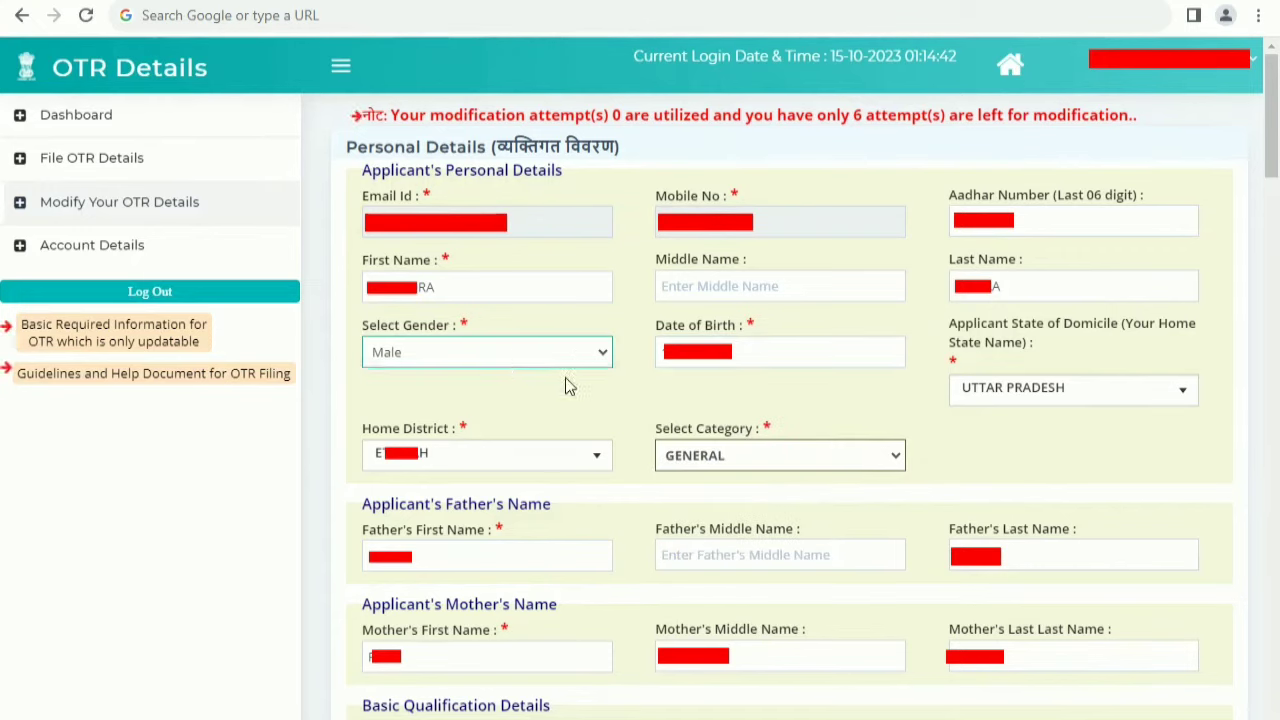
left_click(1008, 400)
left_click(1008, 398)
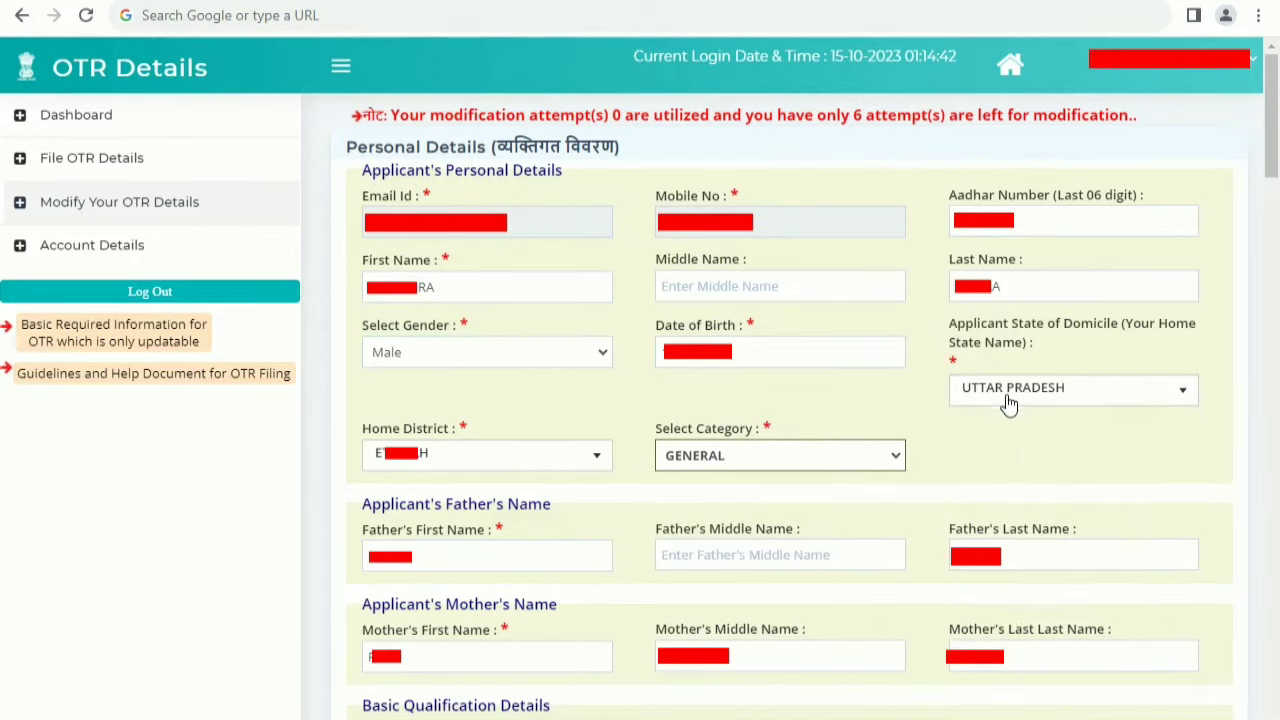
left_click(733, 468)
left_click(731, 466)
left_click(731, 466)
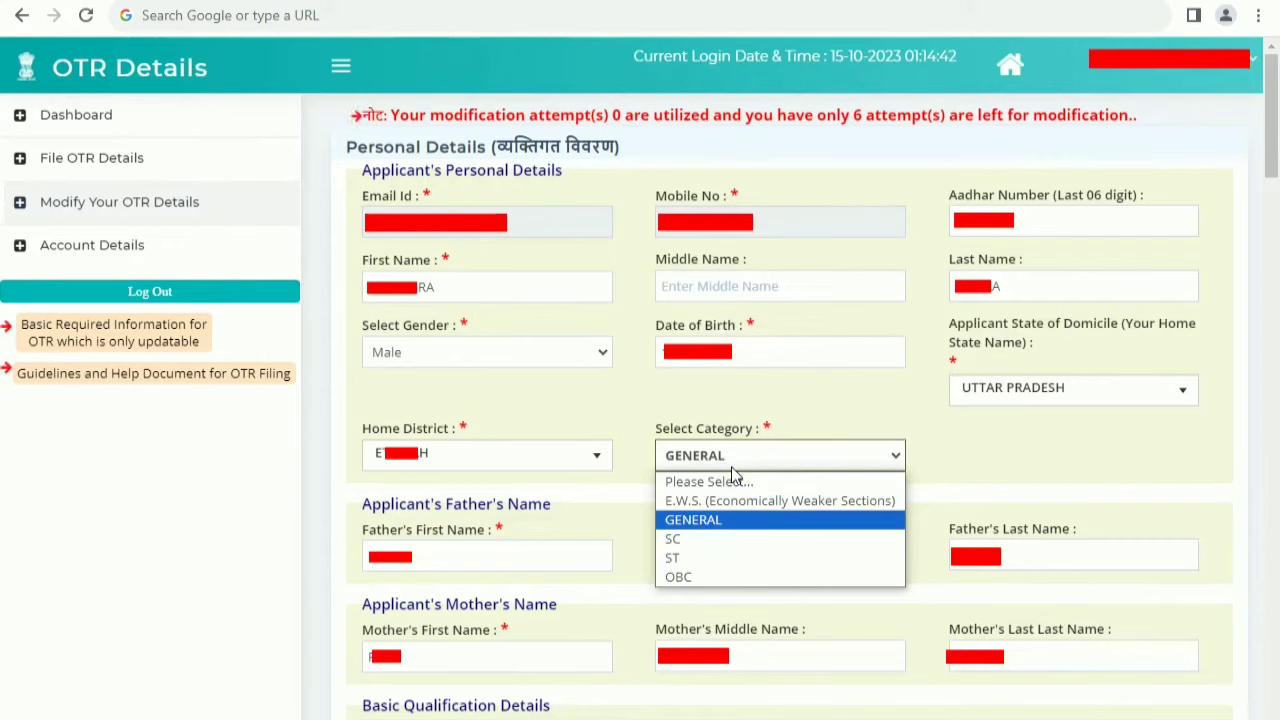
left_click(731, 466)
left_click(731, 466)
left_click(731, 466)
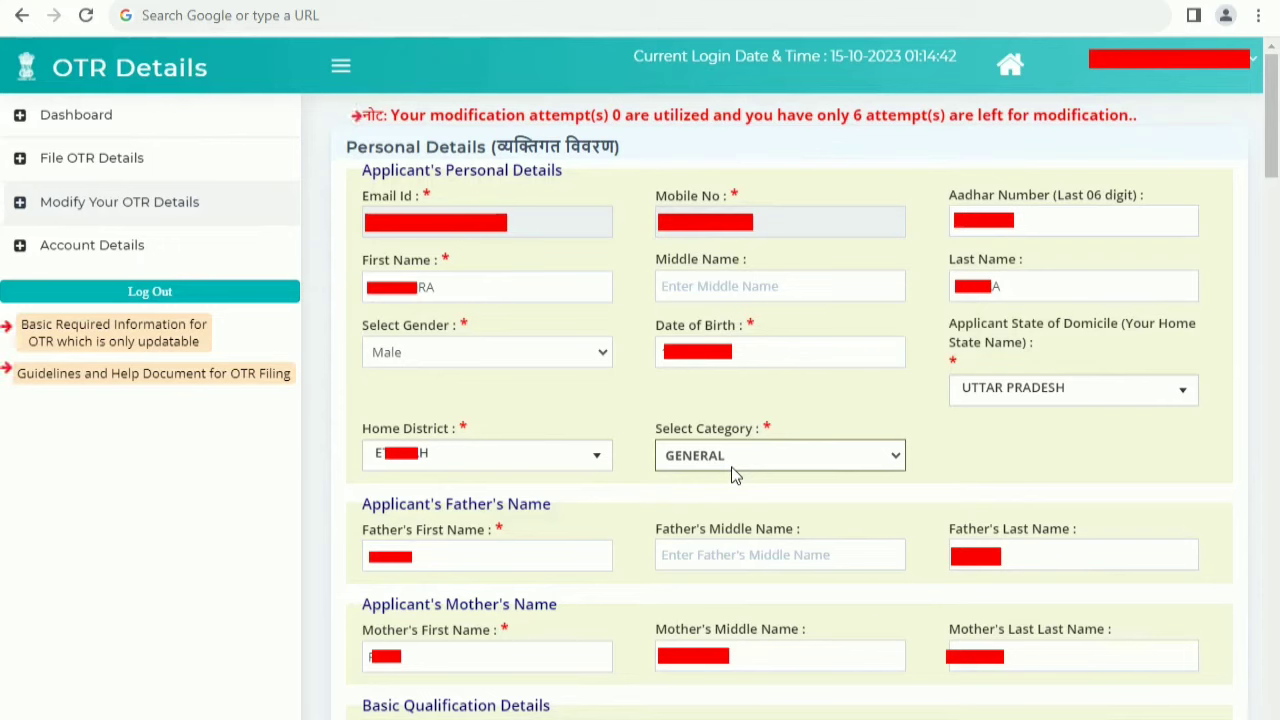
Review the name fields of the applicant's father and mother
left_click(521, 570)
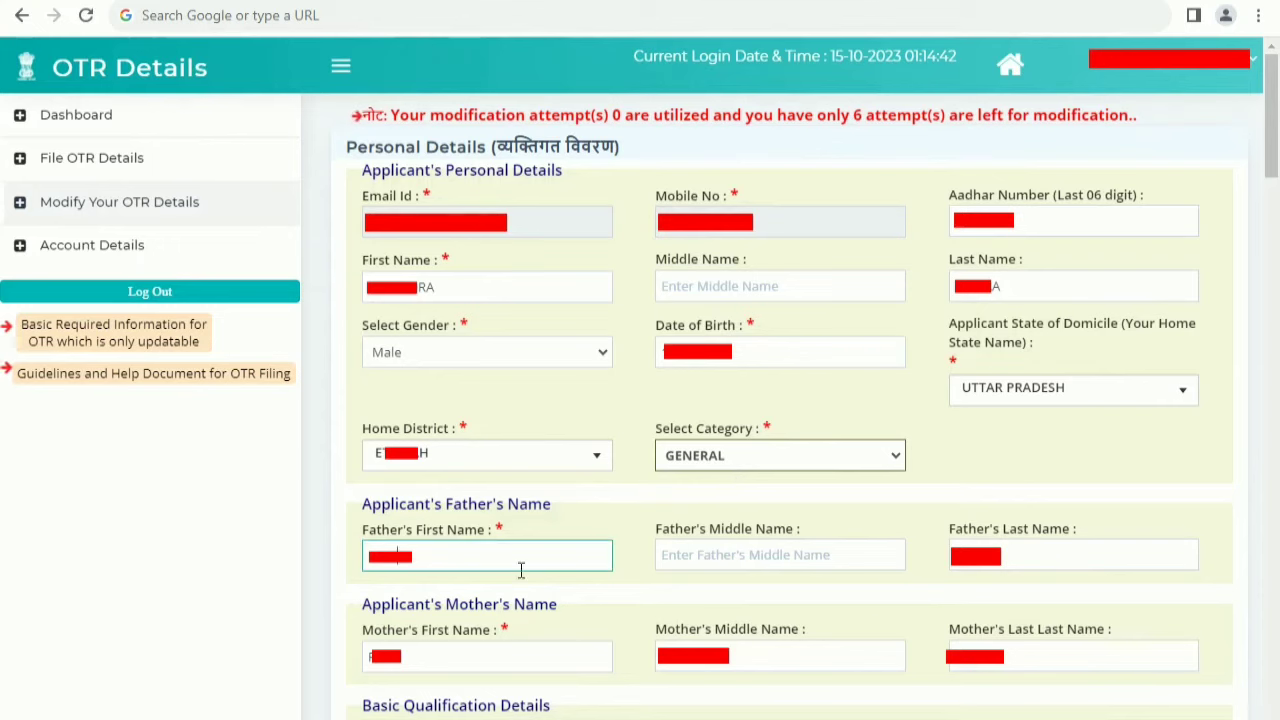
left_click(491, 654)
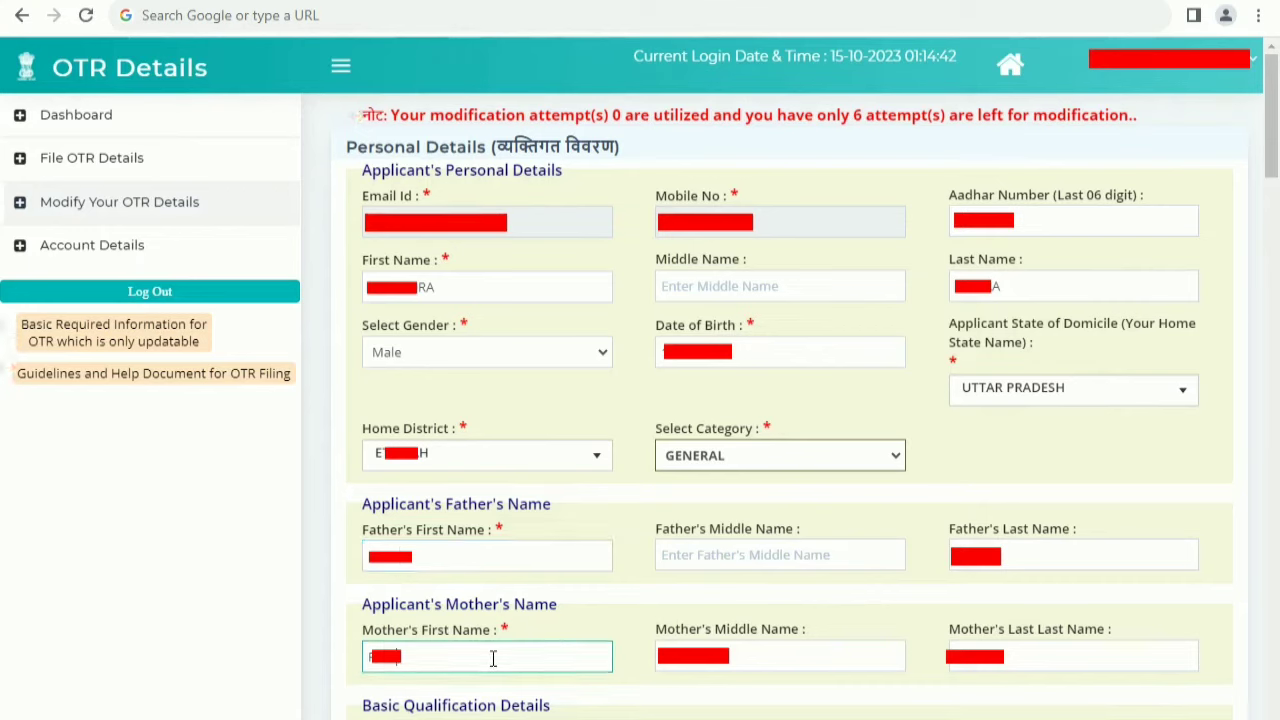
left_click(1079, 560)
left_click(769, 655)
left_click(1044, 657)
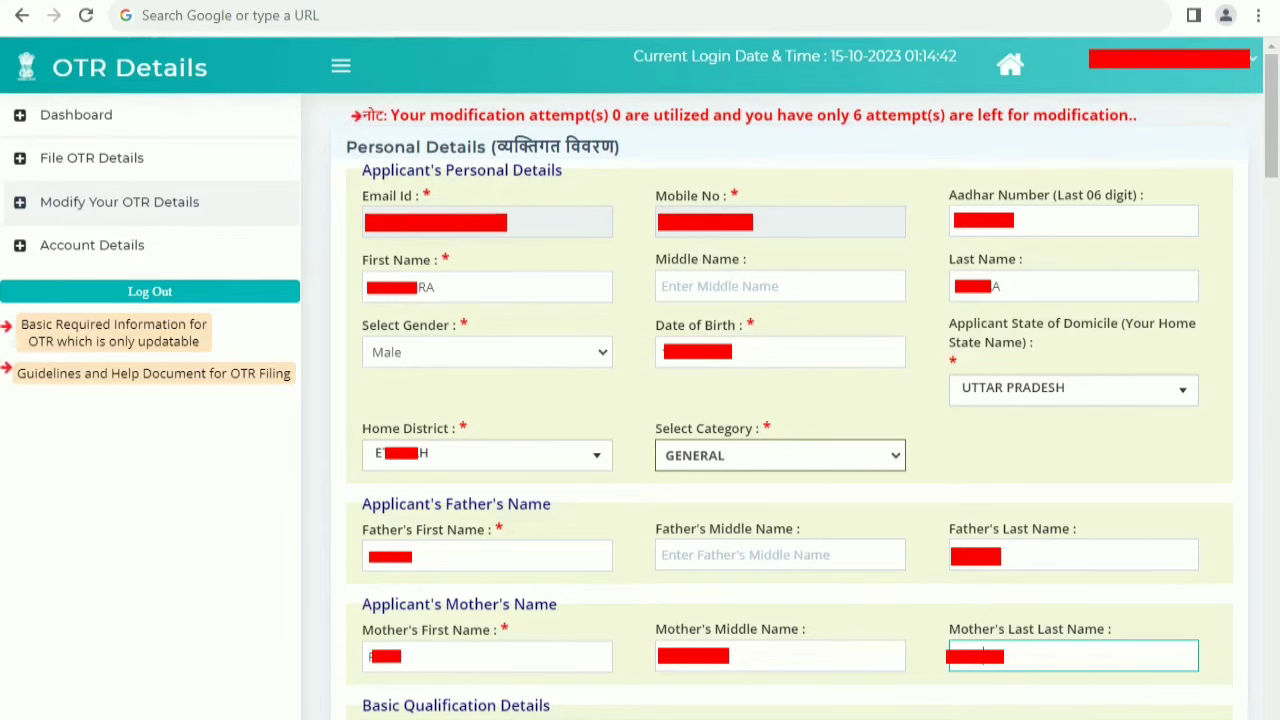
Check the High School board options, year of passing and roll number, retyping the roll number's last digit
scroll(790, 400, "down", 6)
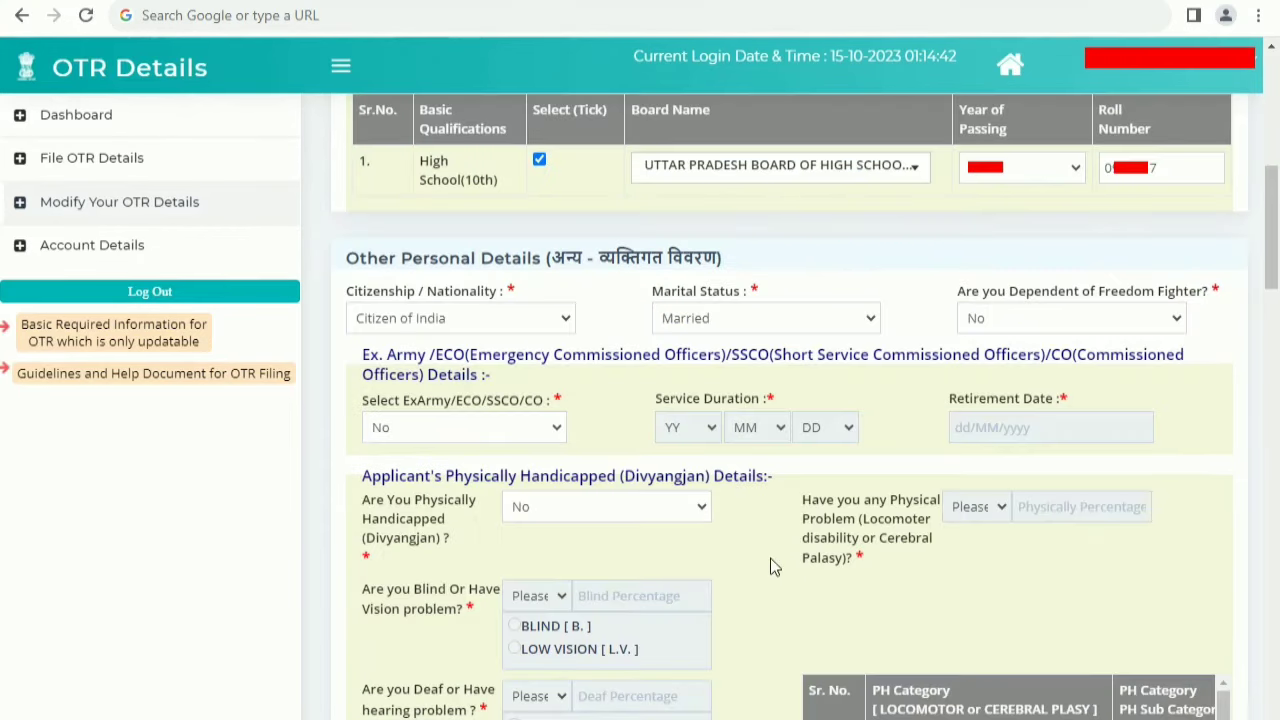
left_click(1165, 175)
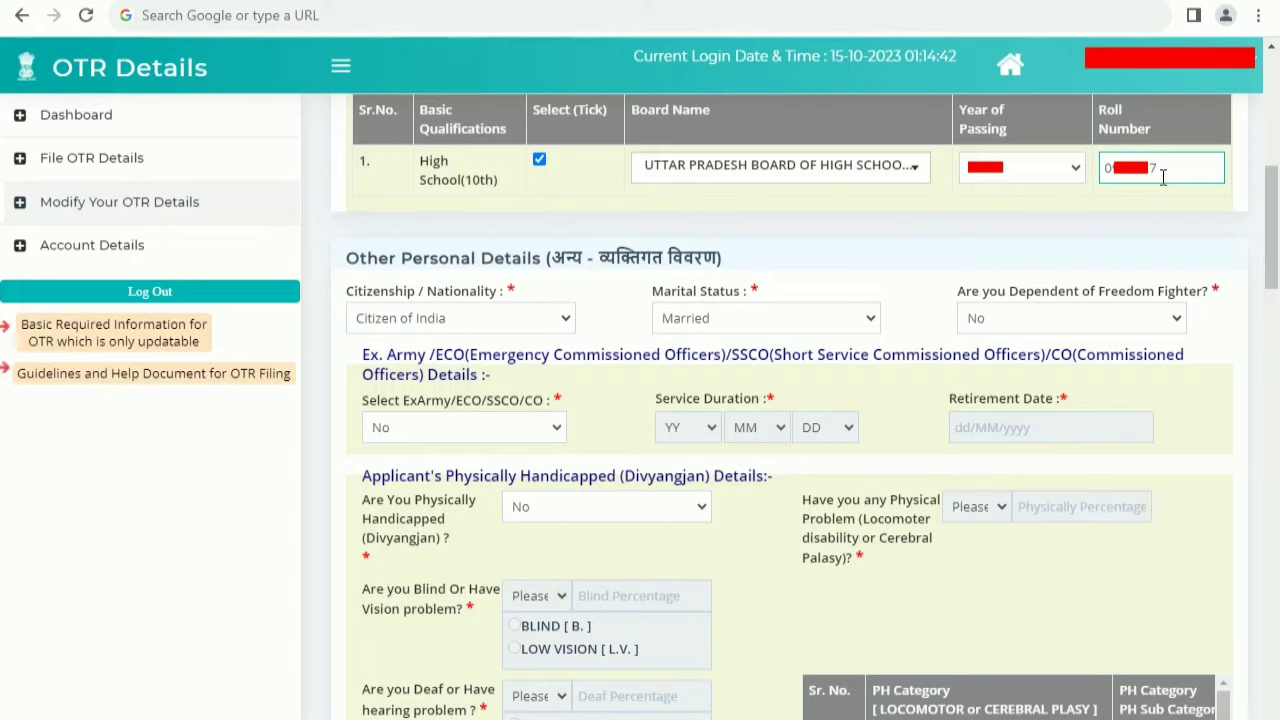
key("BackSpace")
type("7")
left_click(1049, 172)
left_click(1049, 172)
left_click(892, 175)
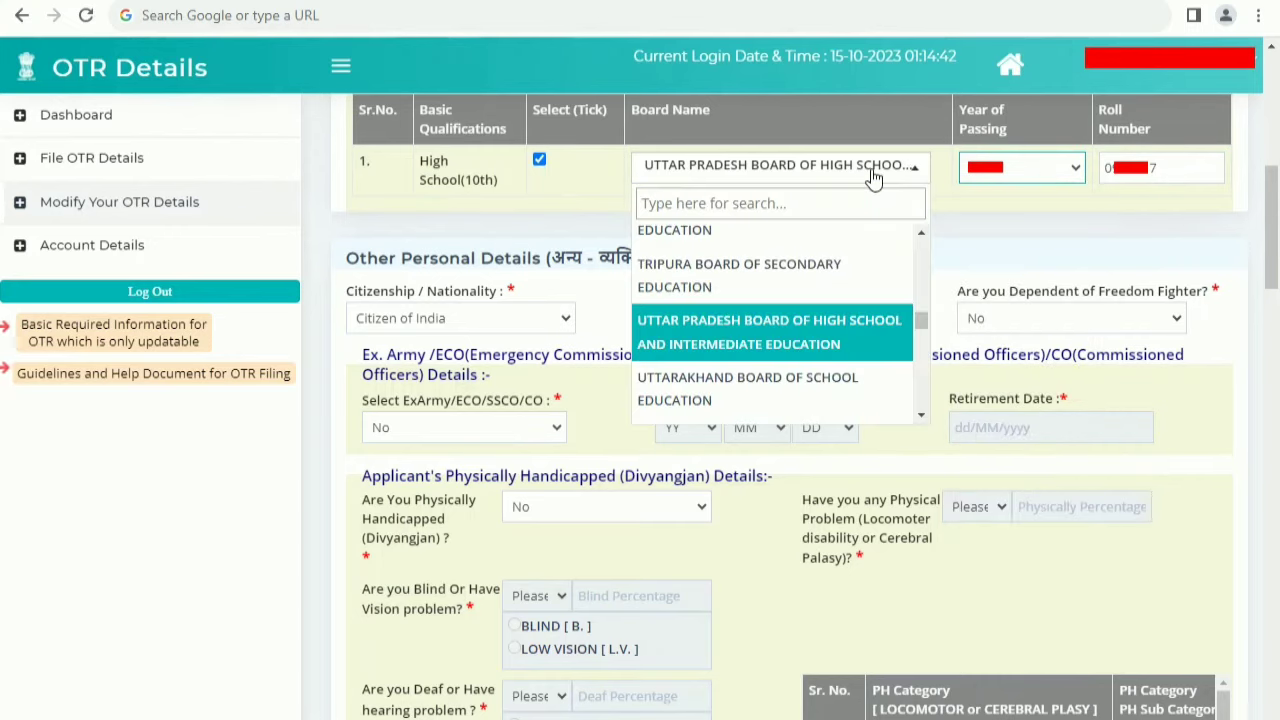
left_click(874, 177)
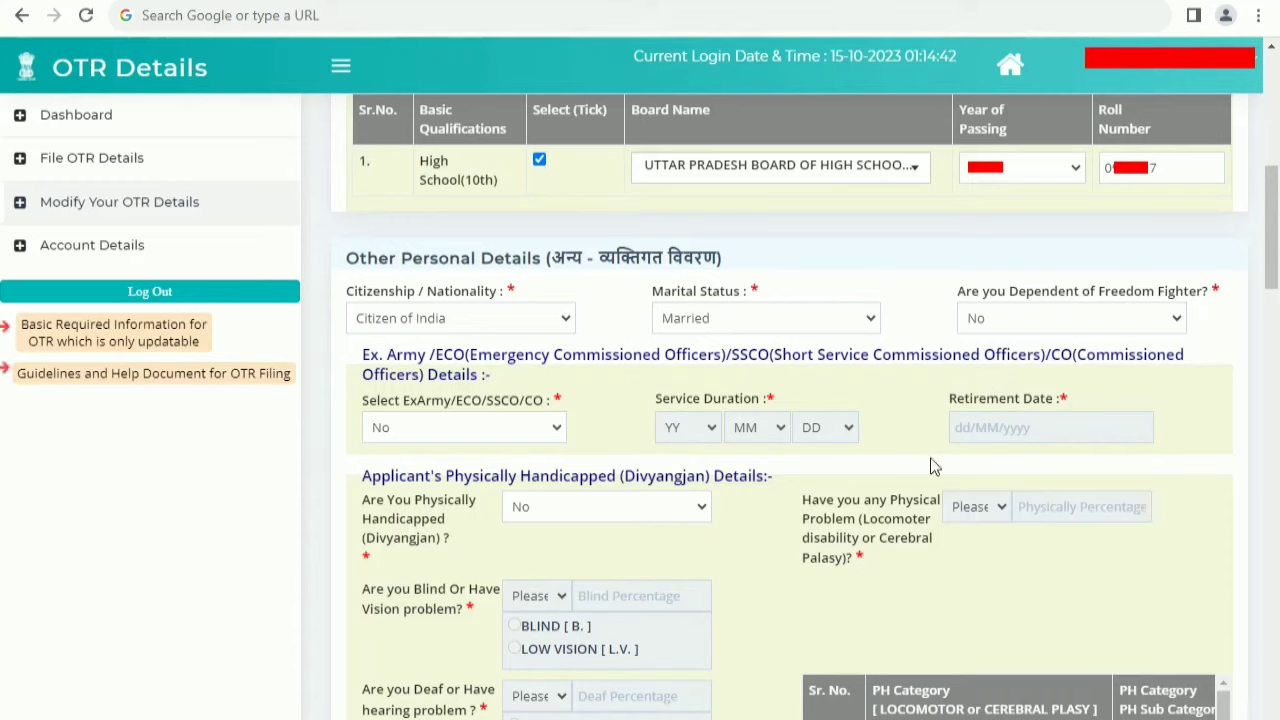
Examine the choices for nationality, marital status, freedom fighter dependency, ex-army service and physical handicap
left_click(504, 321)
left_click(504, 321)
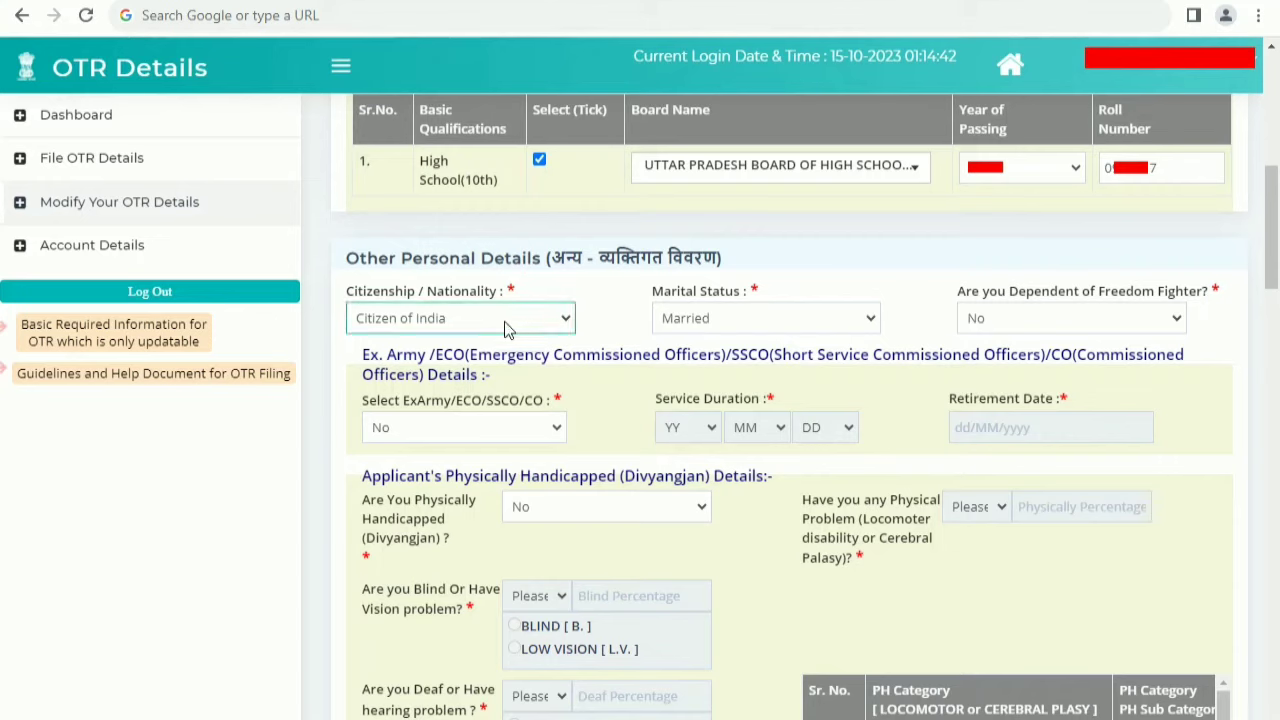
left_click(712, 326)
left_click(714, 329)
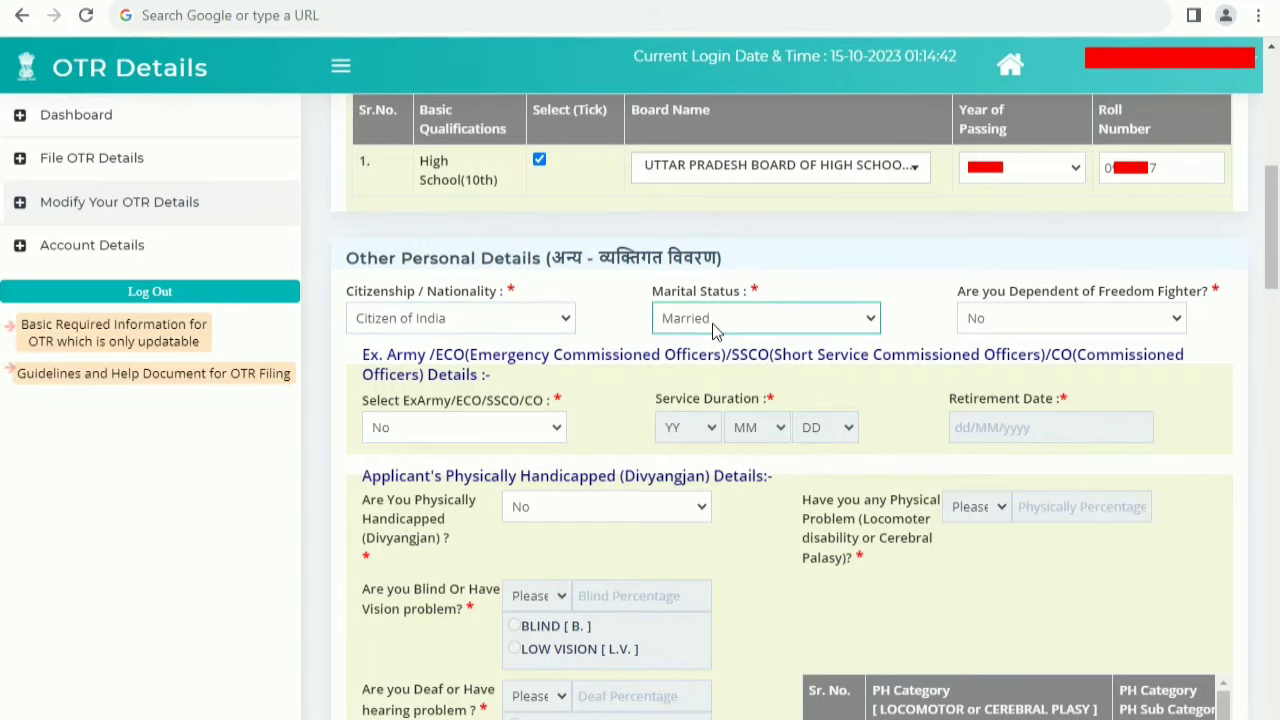
left_click(982, 326)
left_click(990, 327)
left_click(446, 430)
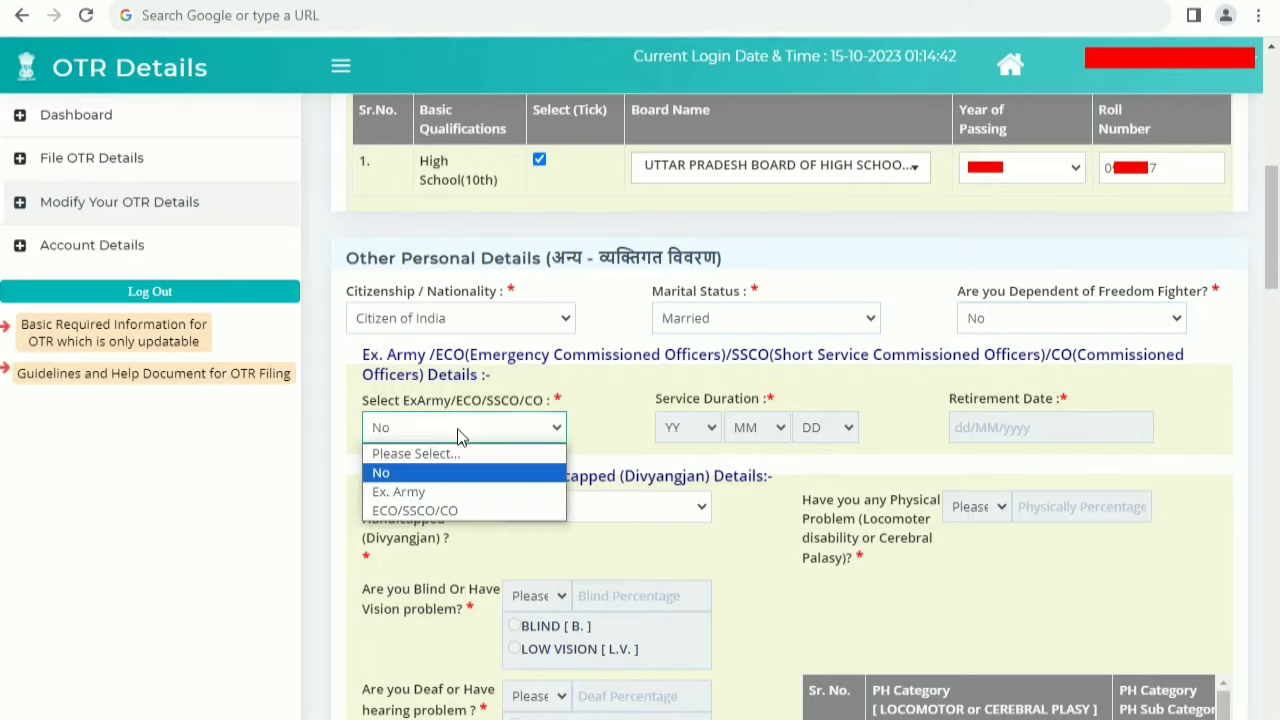
left_click(457, 428)
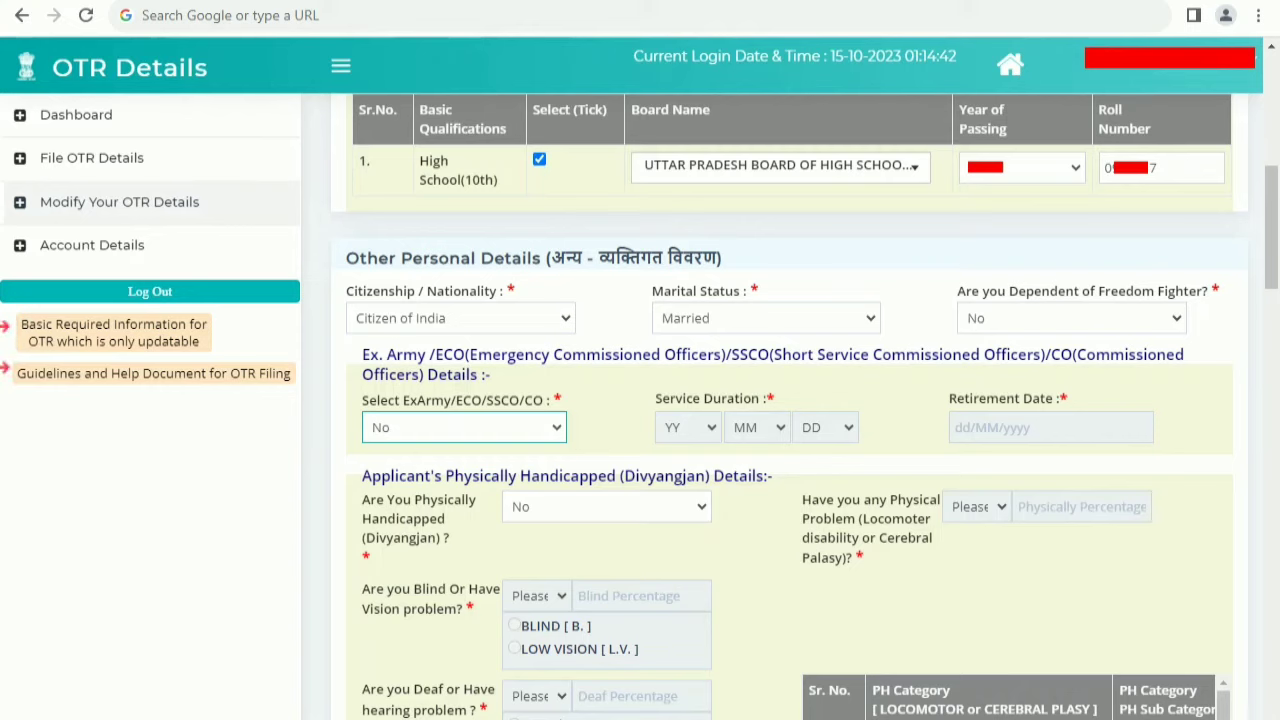
left_click(564, 515)
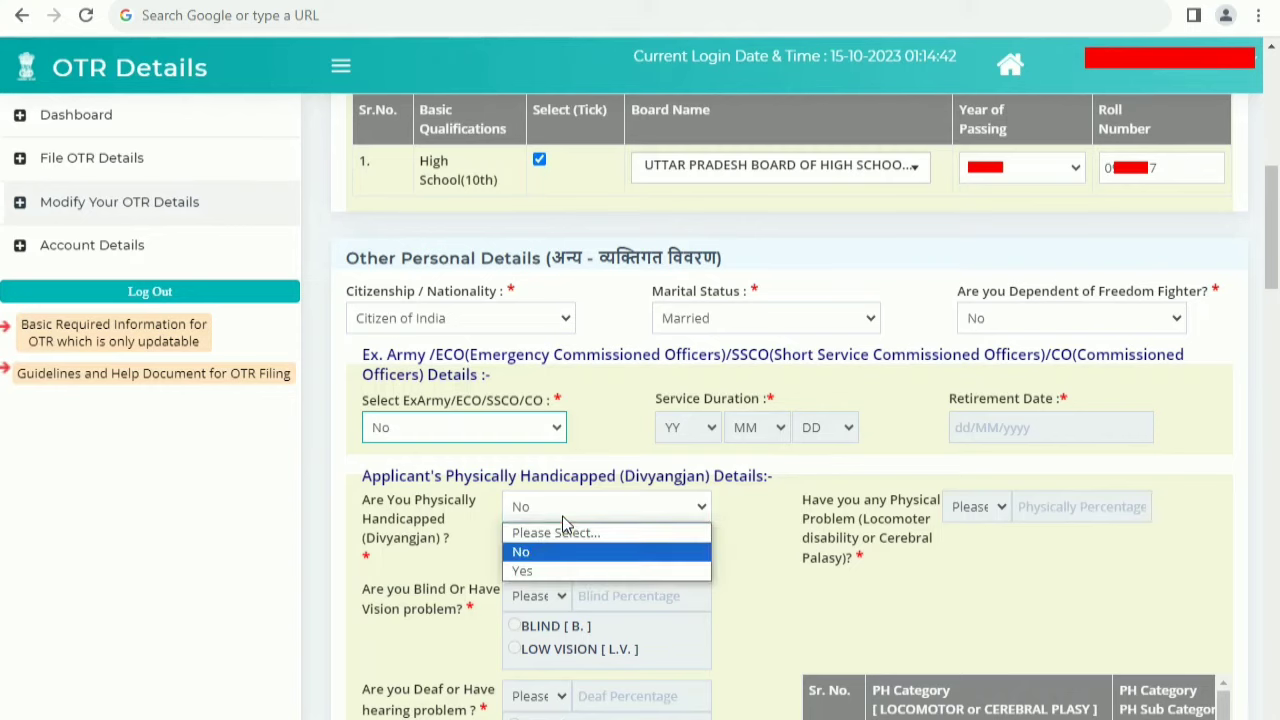
left_click(565, 522)
left_click(503, 417)
left_click(503, 417)
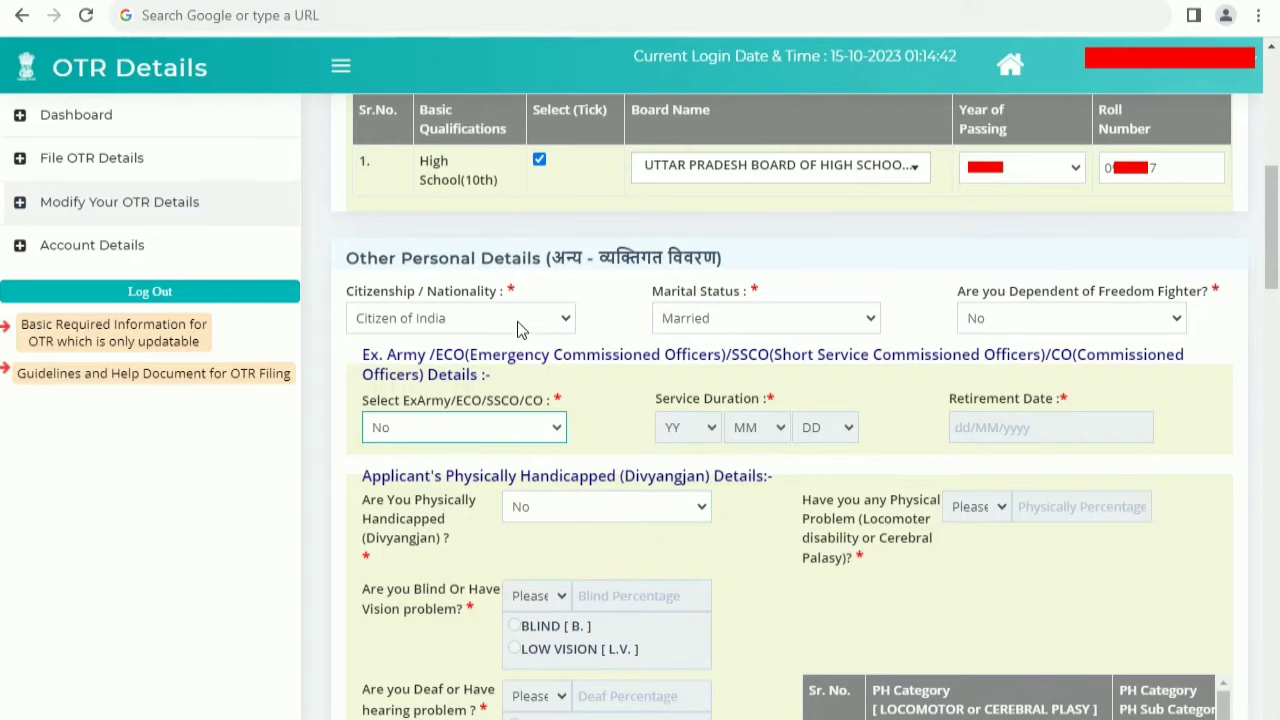
Recheck the nationality, marital status and freedom fighter dependency choices under Other Personal Details
left_click(512, 318)
left_click(512, 318)
left_click(713, 322)
left_click(753, 320)
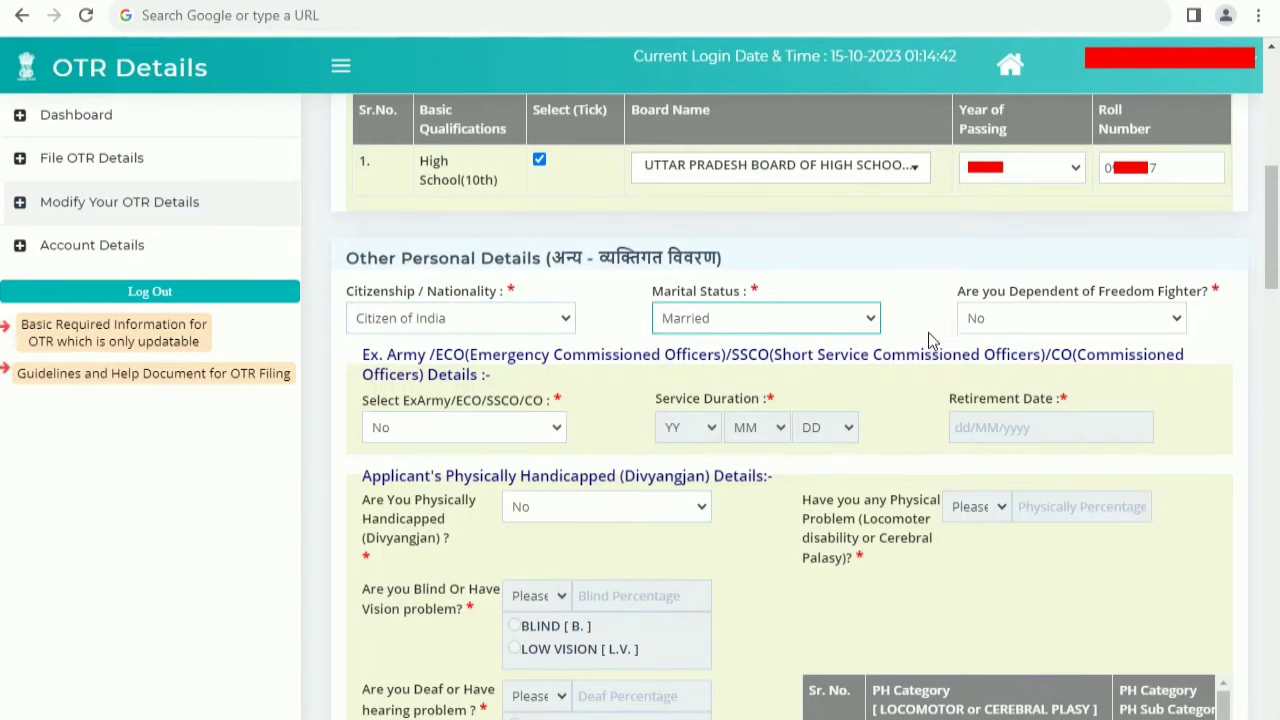
left_click(1015, 330)
left_click(1015, 330)
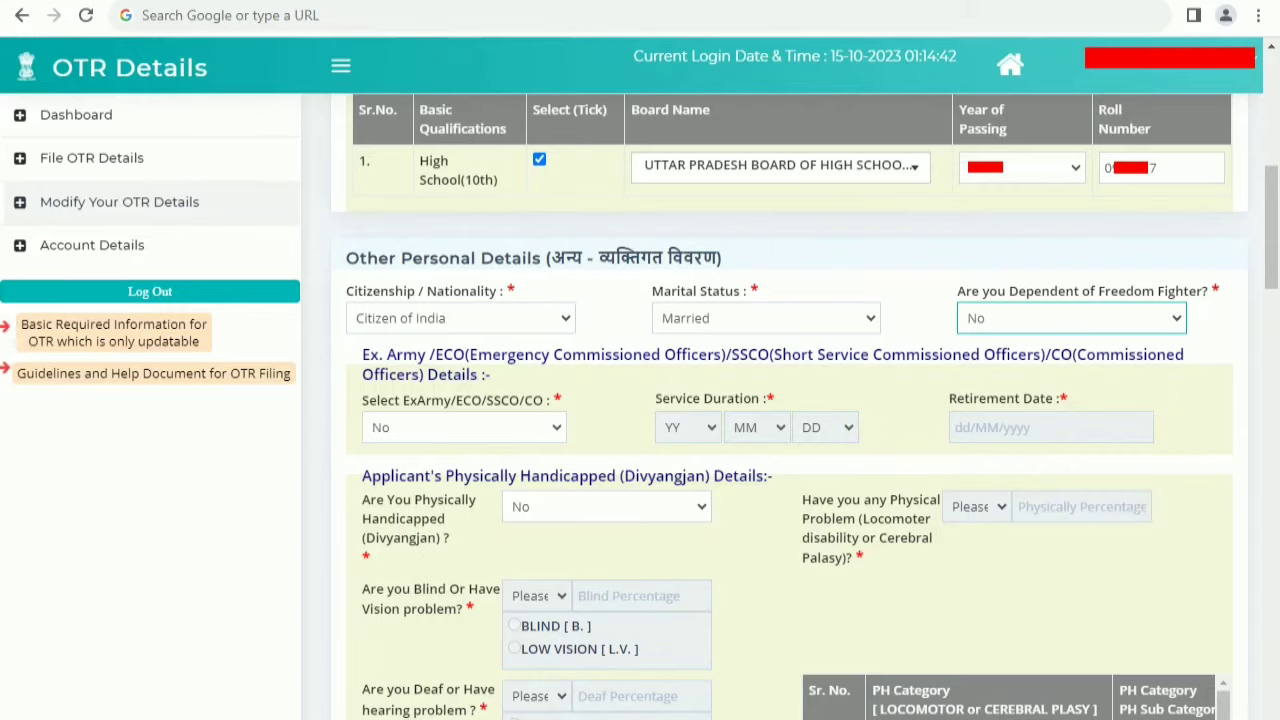
Examine the government employment, NCC certificate and UPPSC debarment options, and the correspondence address details
scroll(790, 400, "down", 10)
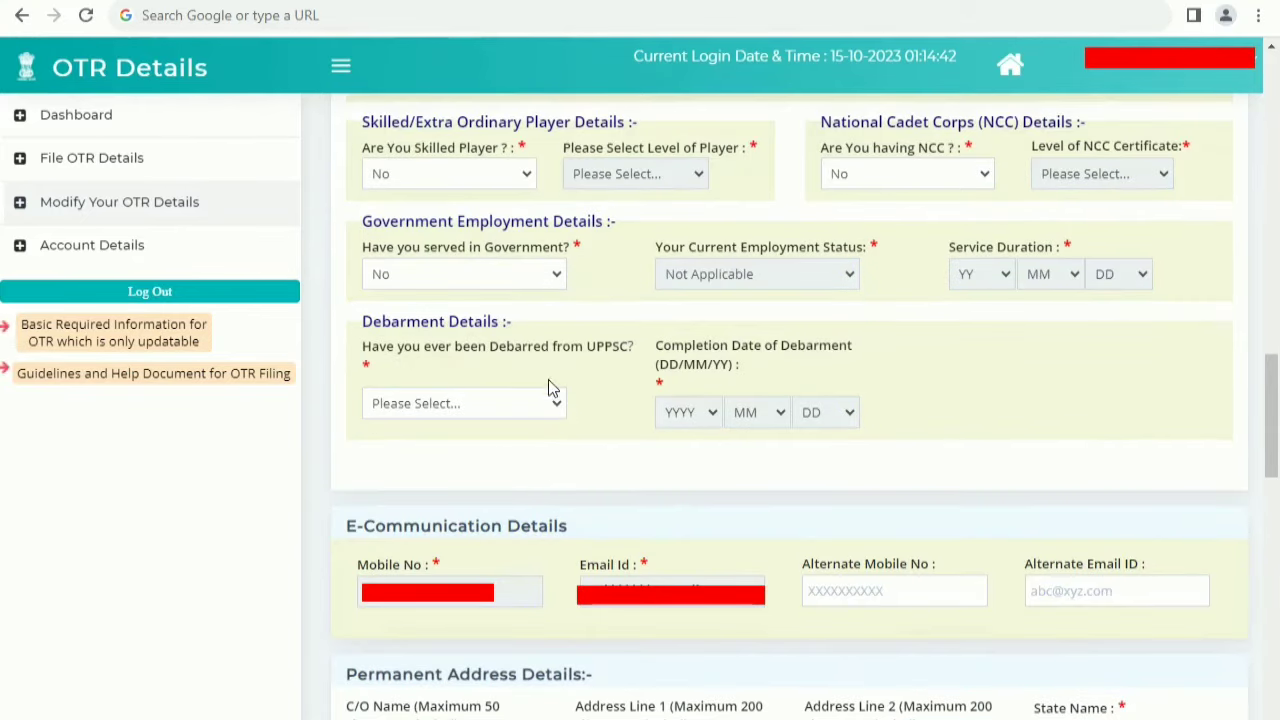
left_click(500, 278)
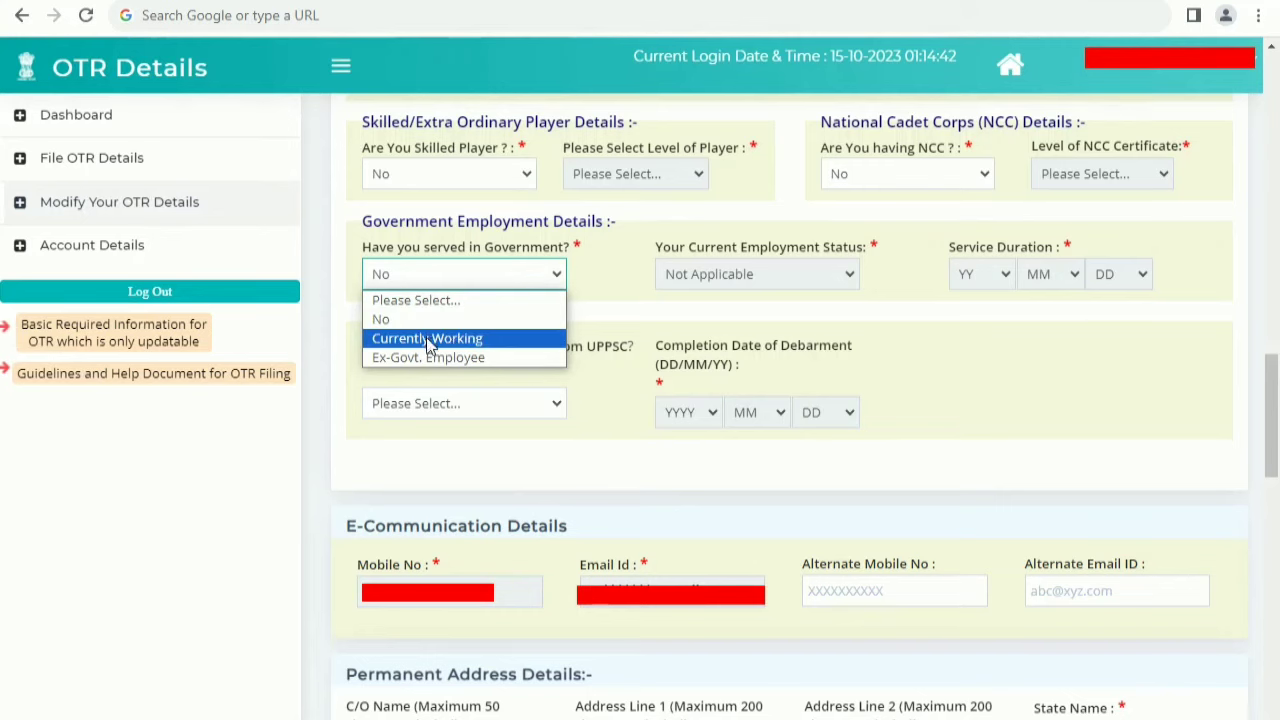
left_click(542, 244)
left_click(867, 177)
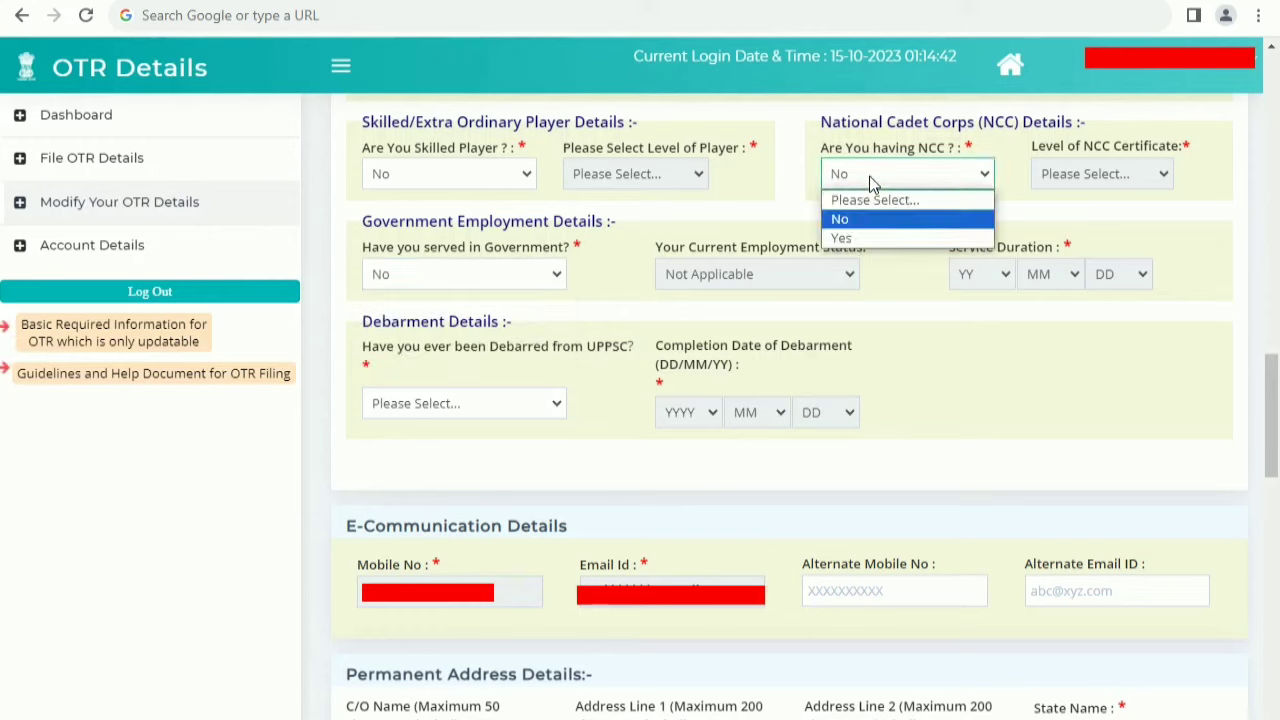
left_click(869, 176)
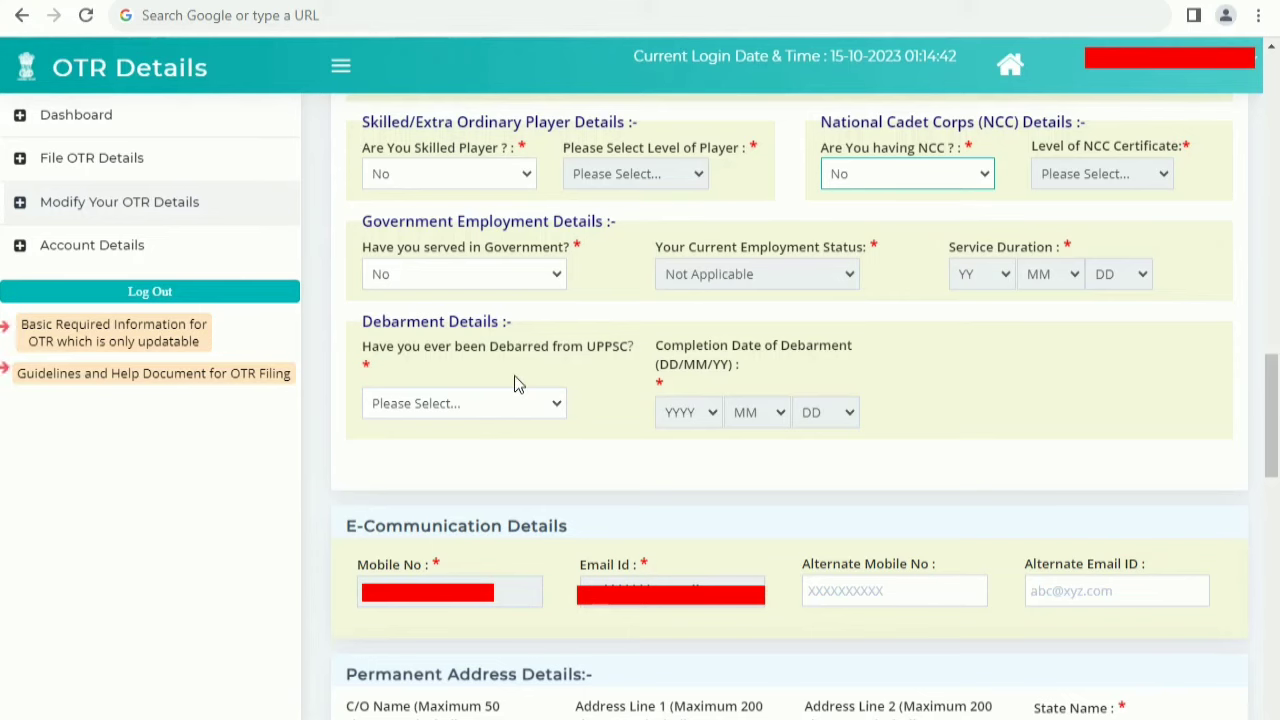
left_click(474, 407)
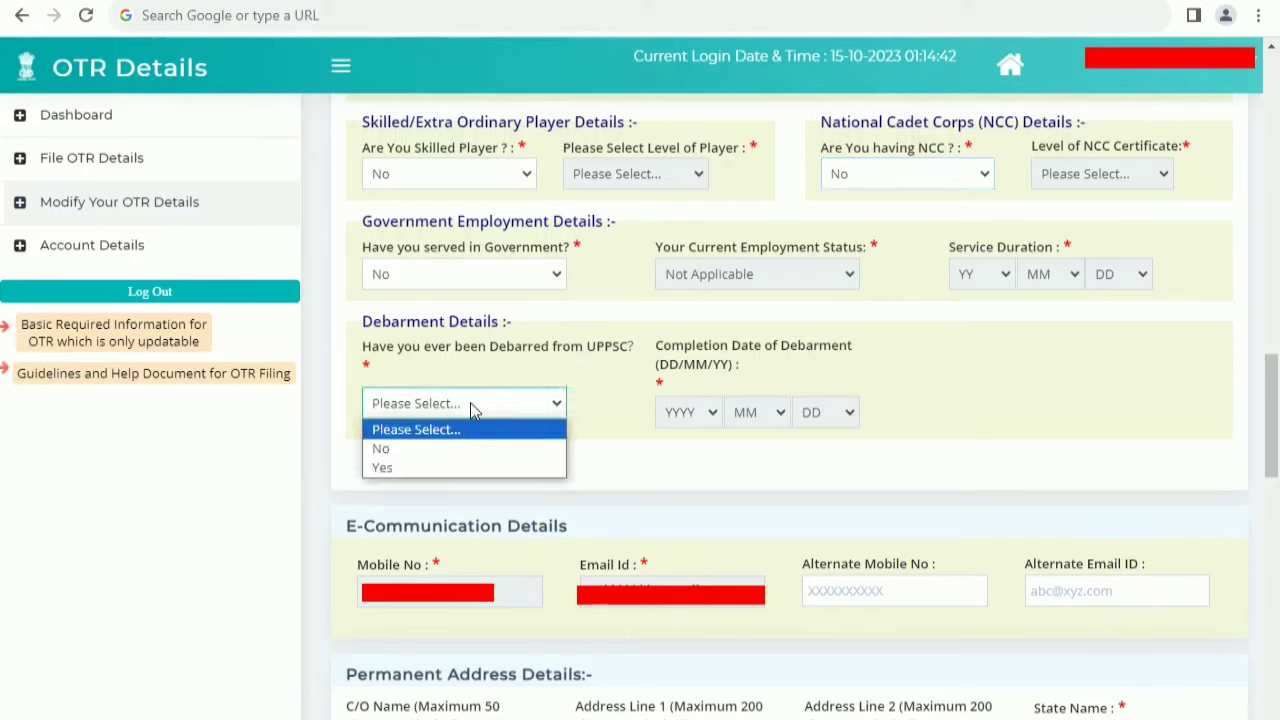
left_click(595, 361)
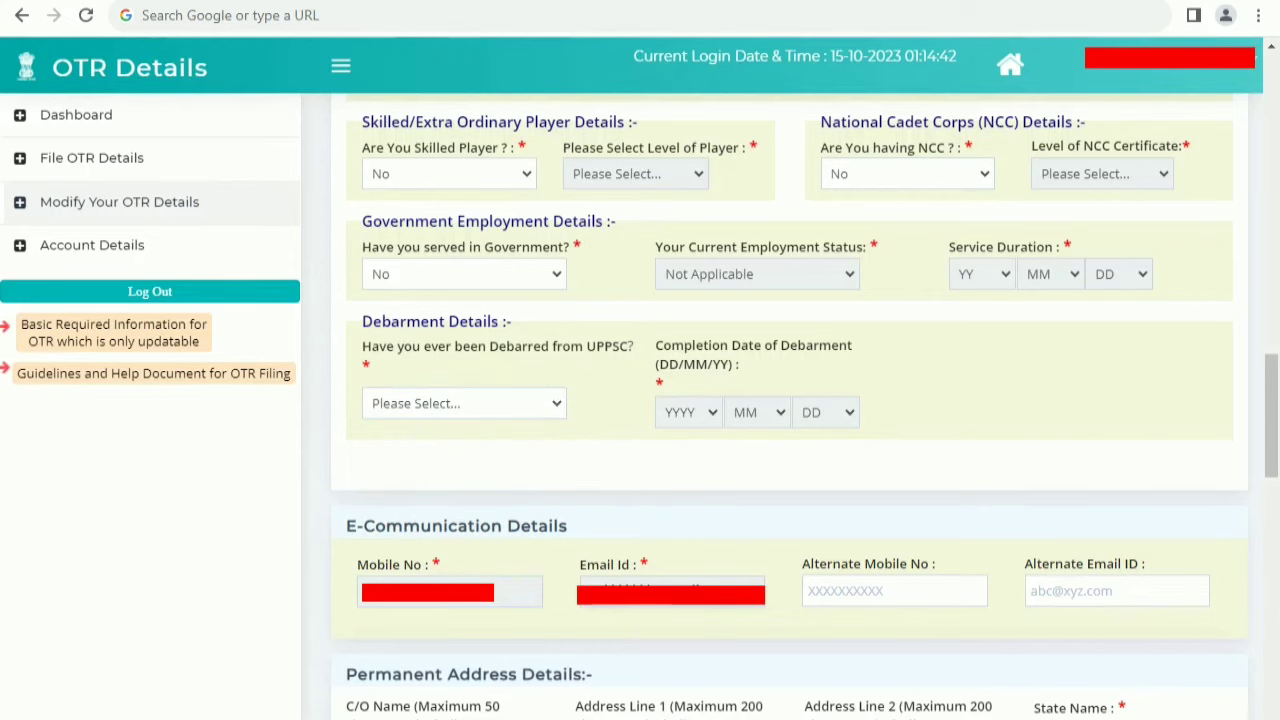
scroll(533, 714, "down", 10)
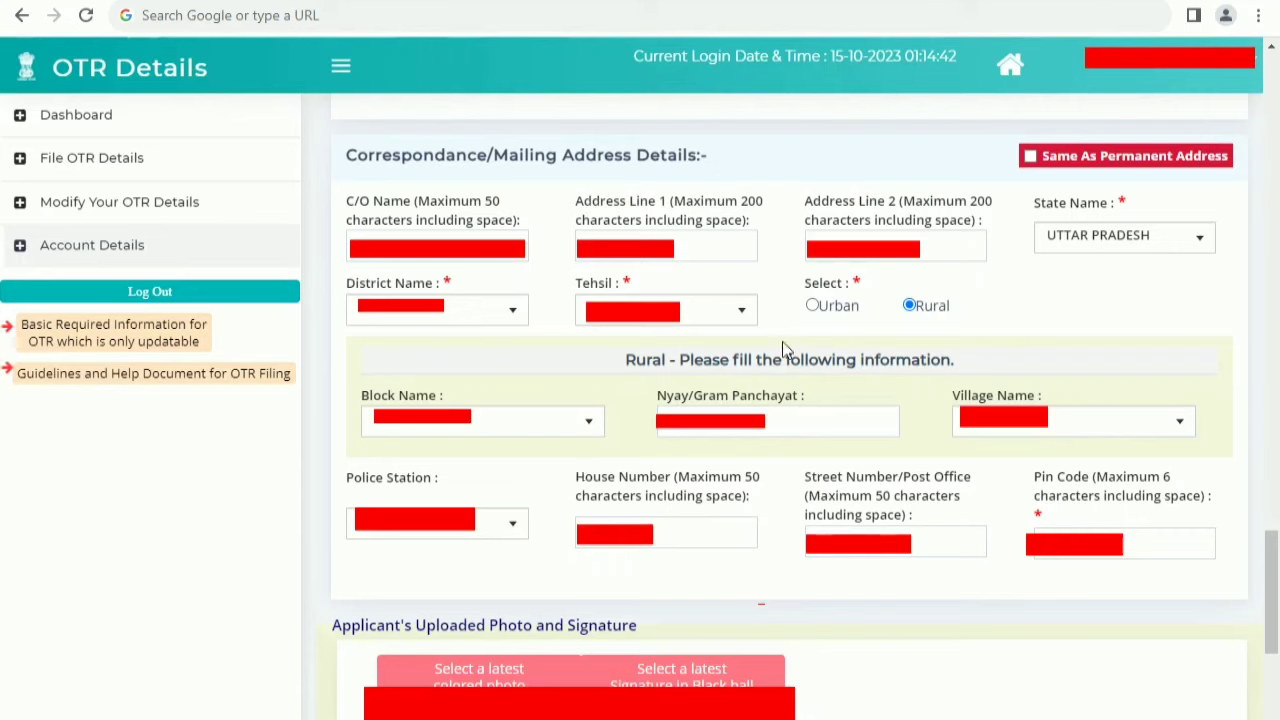
Examine the address line, tehsil, gram panchayat and village name fields of the correspondence address
left_click(725, 249)
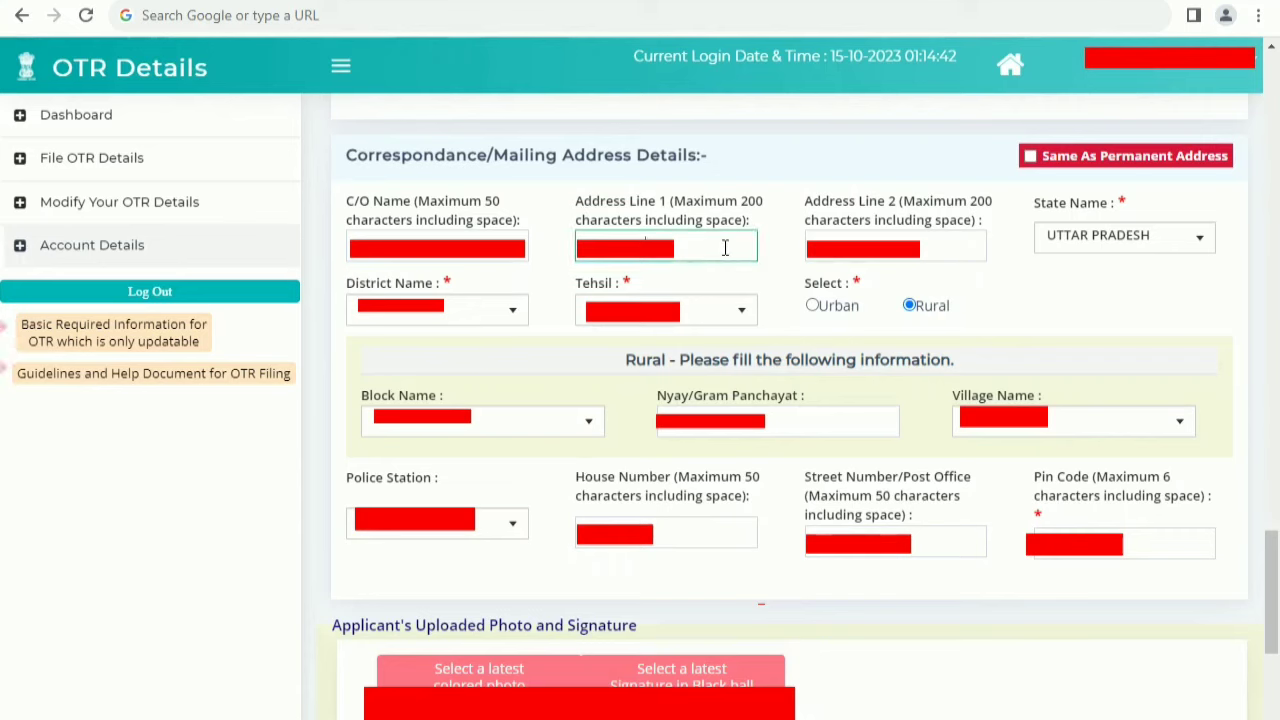
left_click(708, 322)
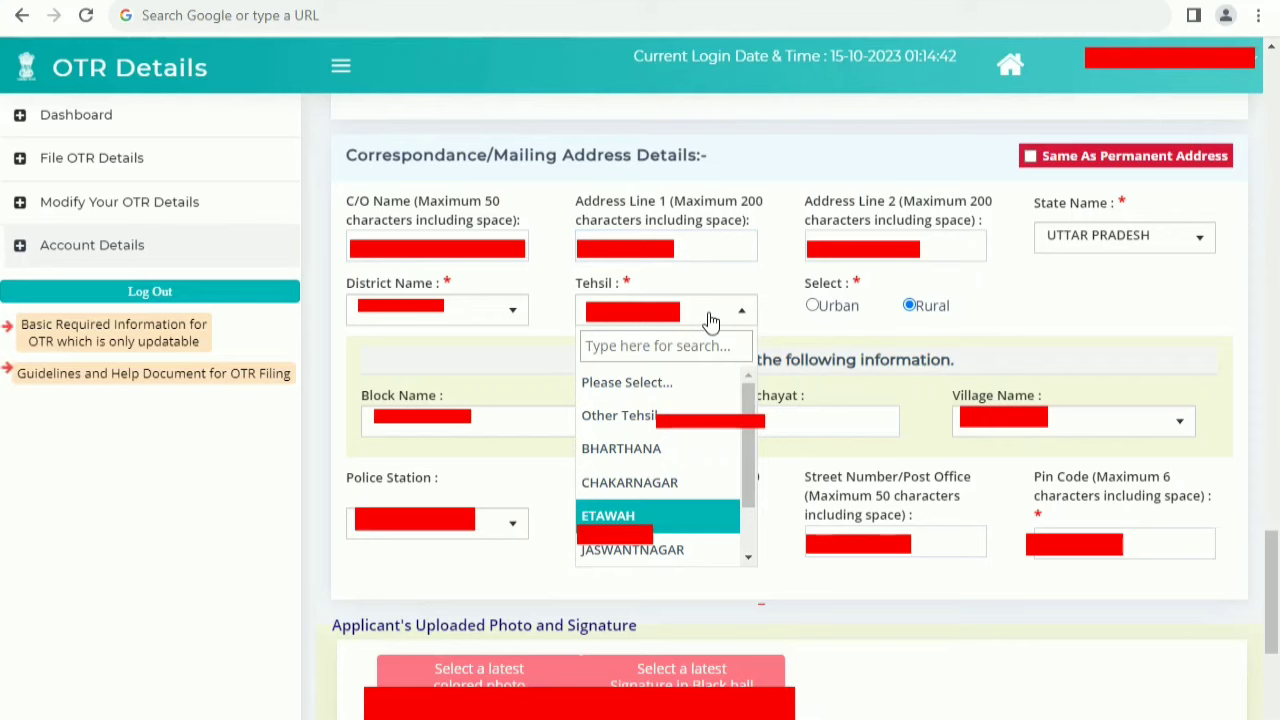
left_click(708, 322)
left_click(772, 416)
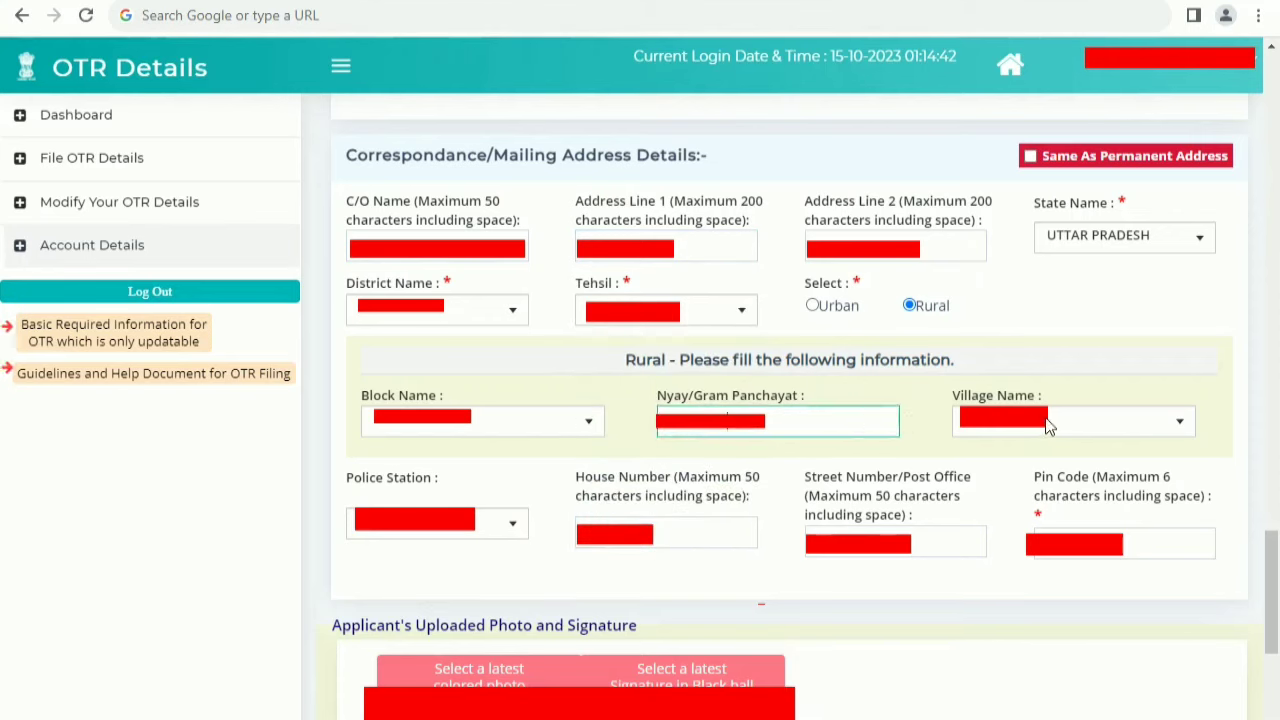
left_click(1088, 424)
left_click(1088, 424)
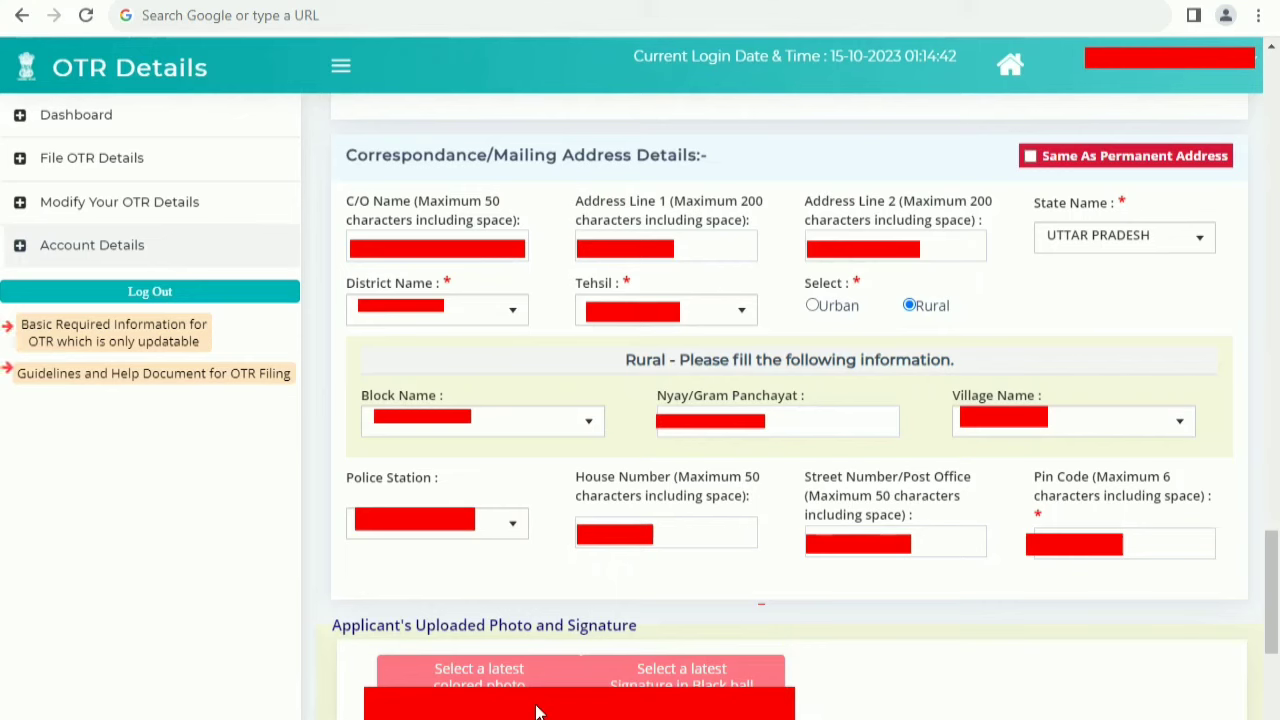
Crop the browsed applicant photo for upload in the photo and signature section
scroll(536, 712, "down", 3)
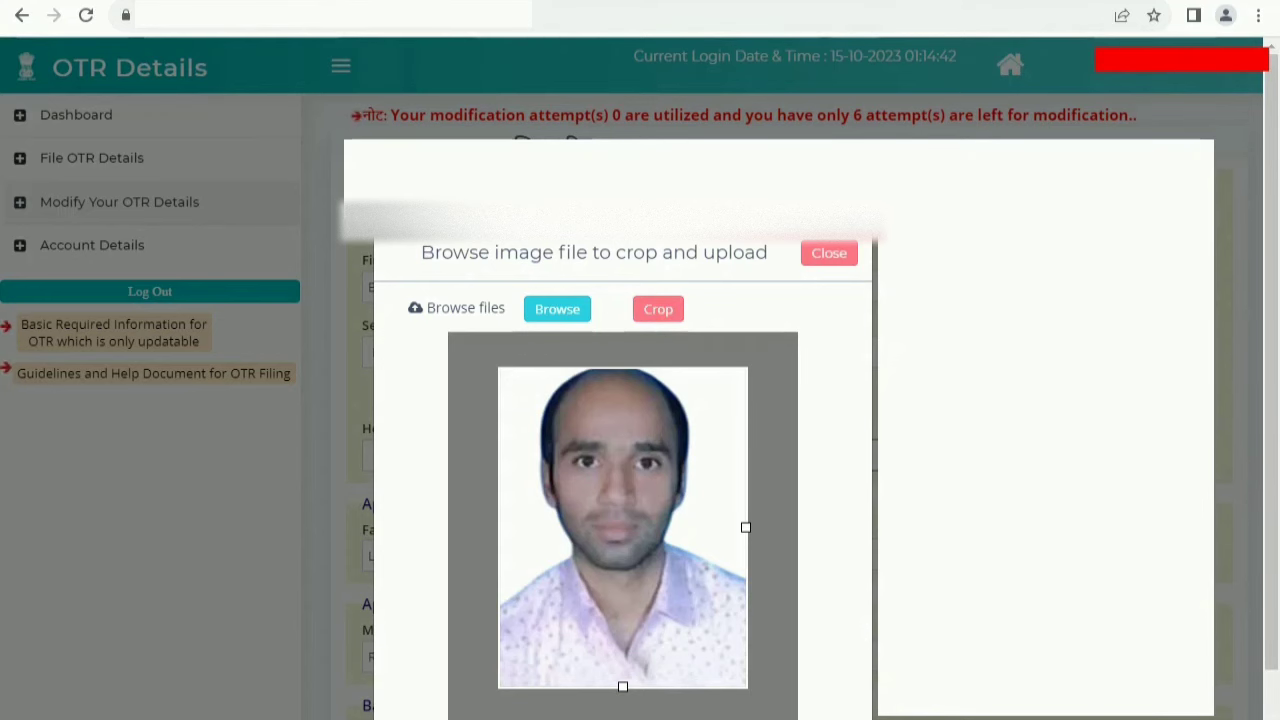
left_click(658, 309)
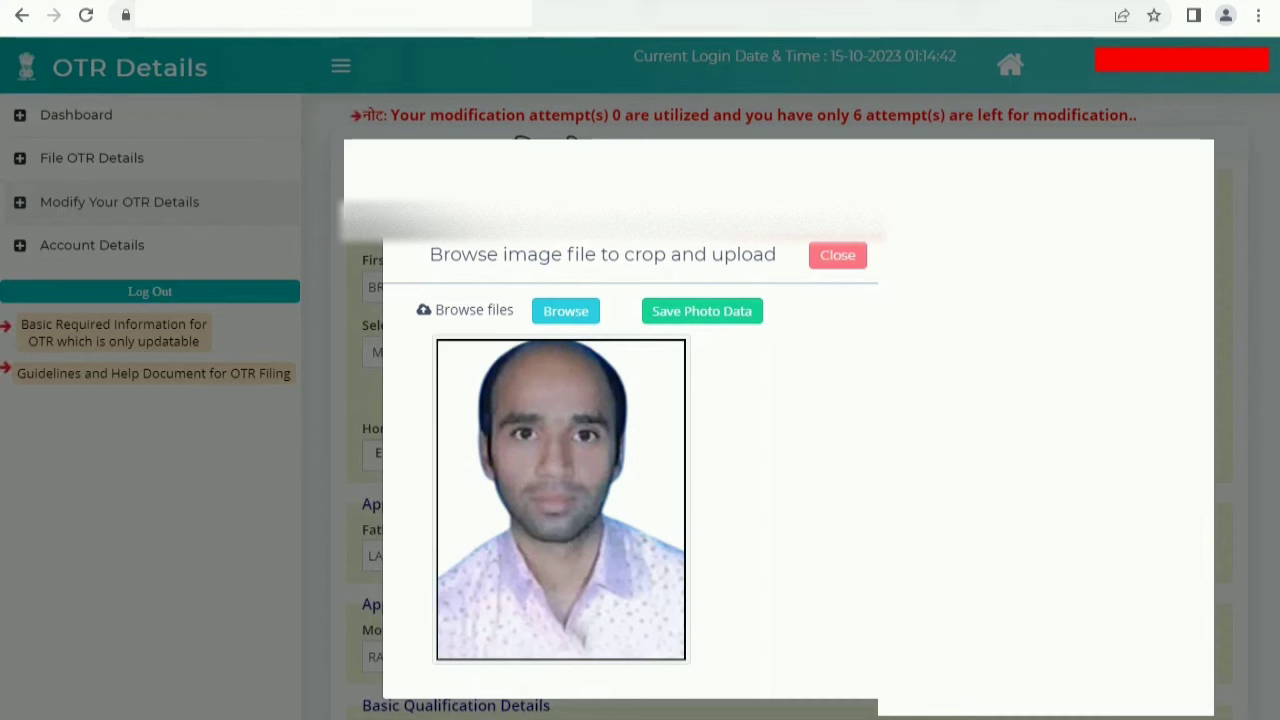